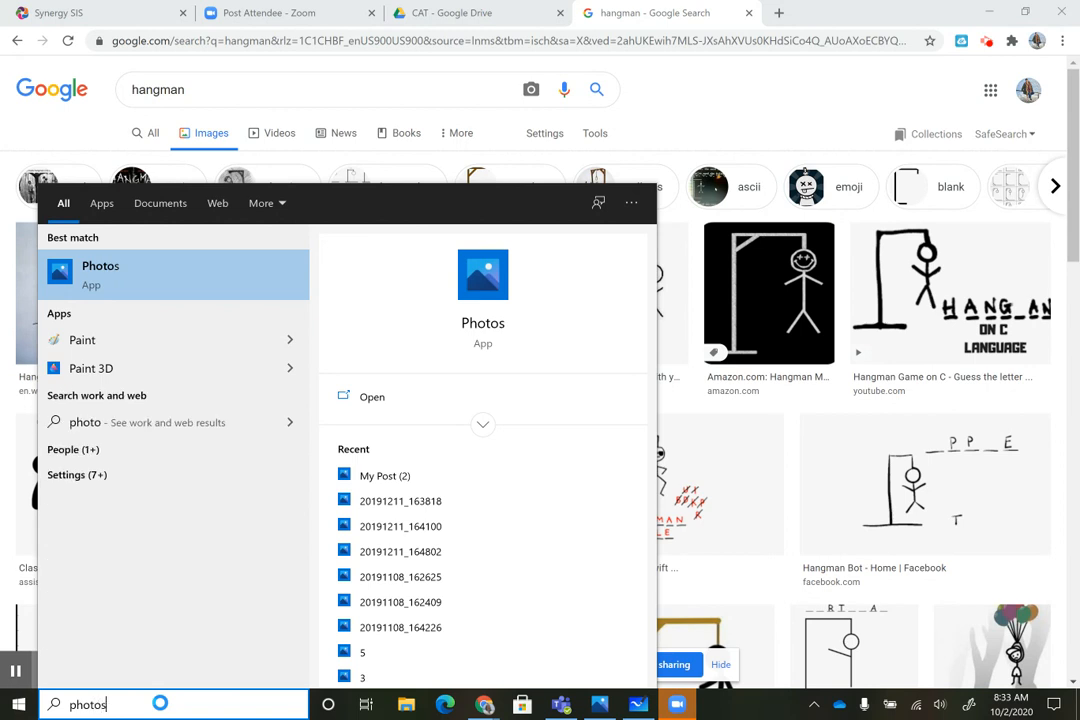
Open Photos and create a blank video project named Example
left_click(142, 283)
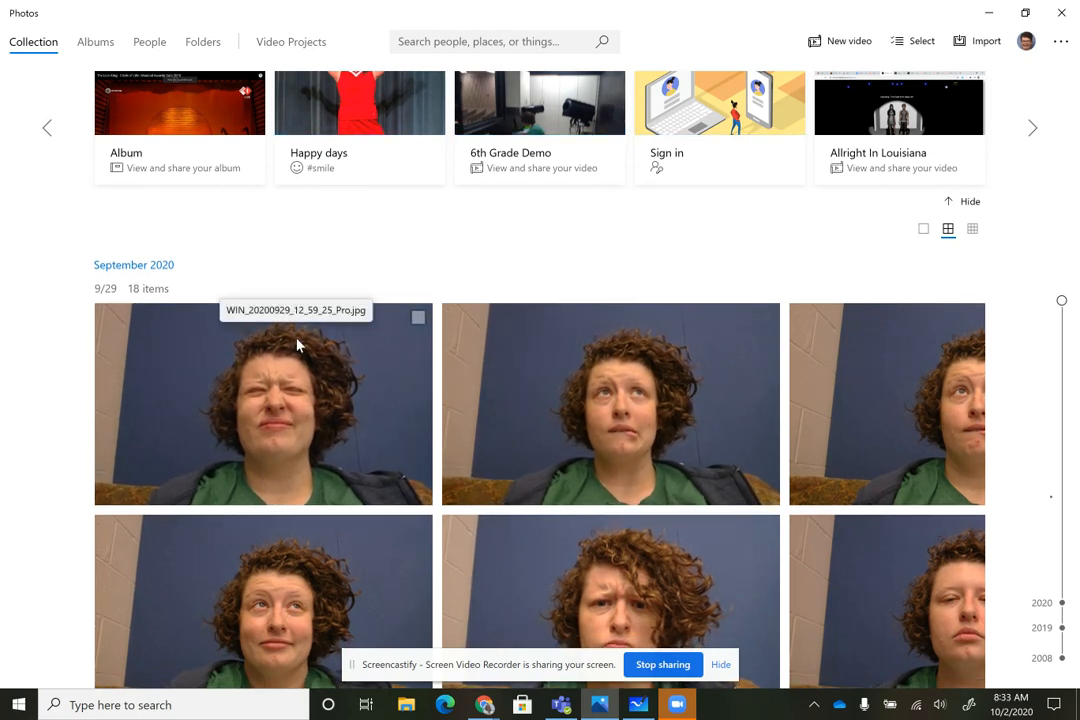
left_click(283, 43)
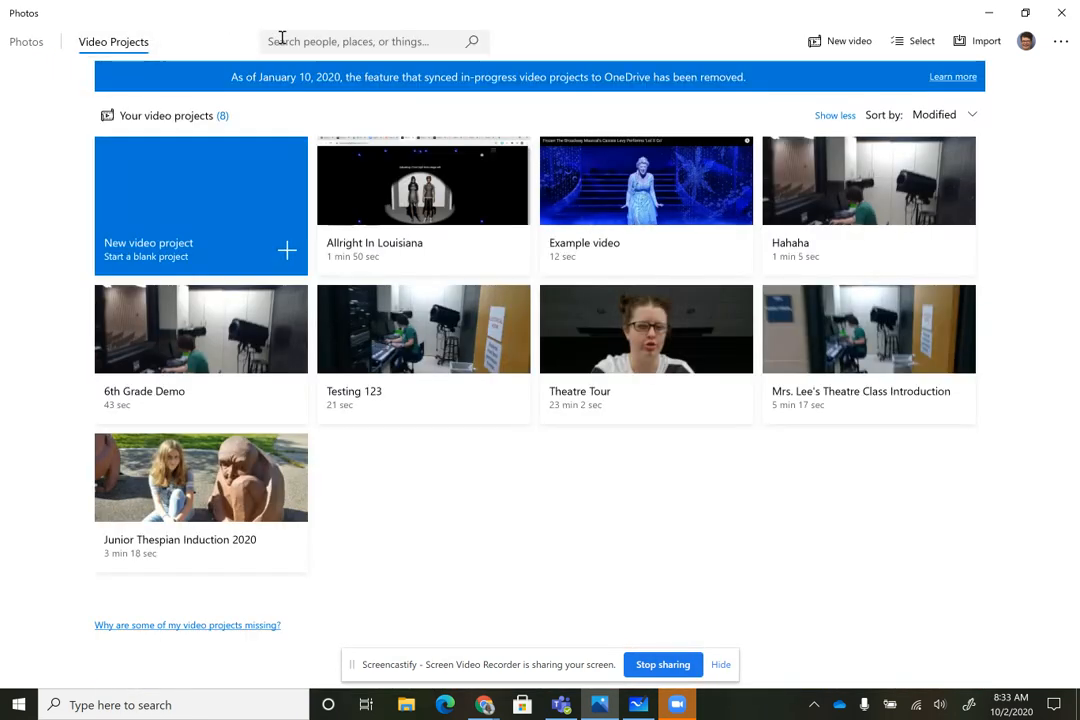
left_click(283, 256)
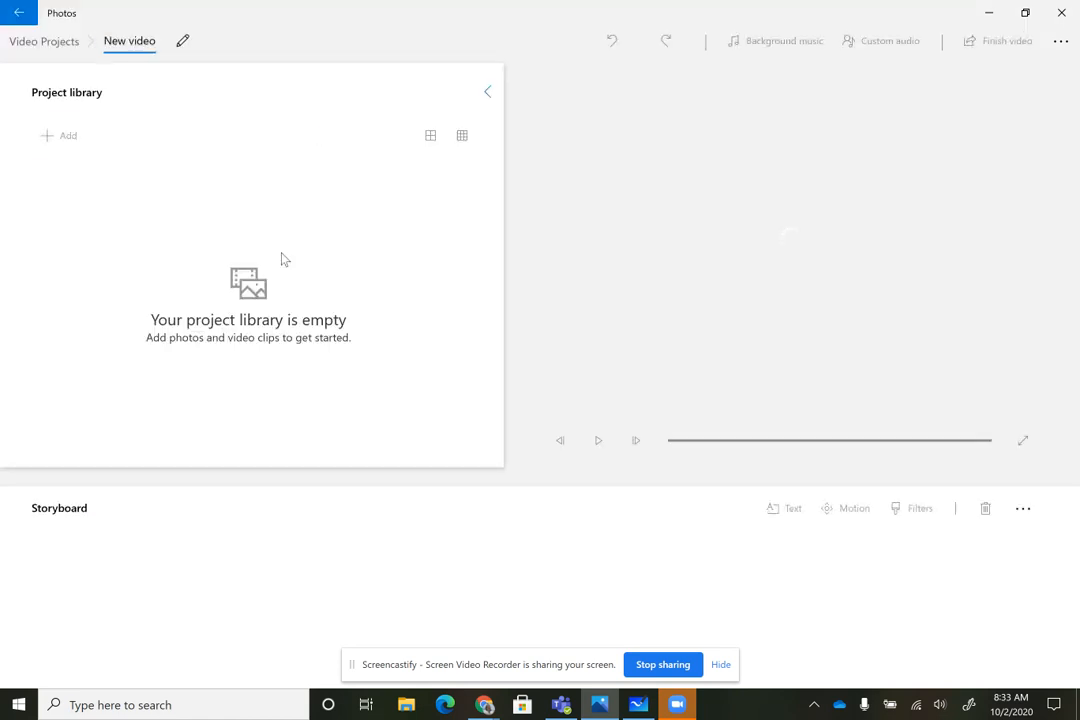
type("Example")
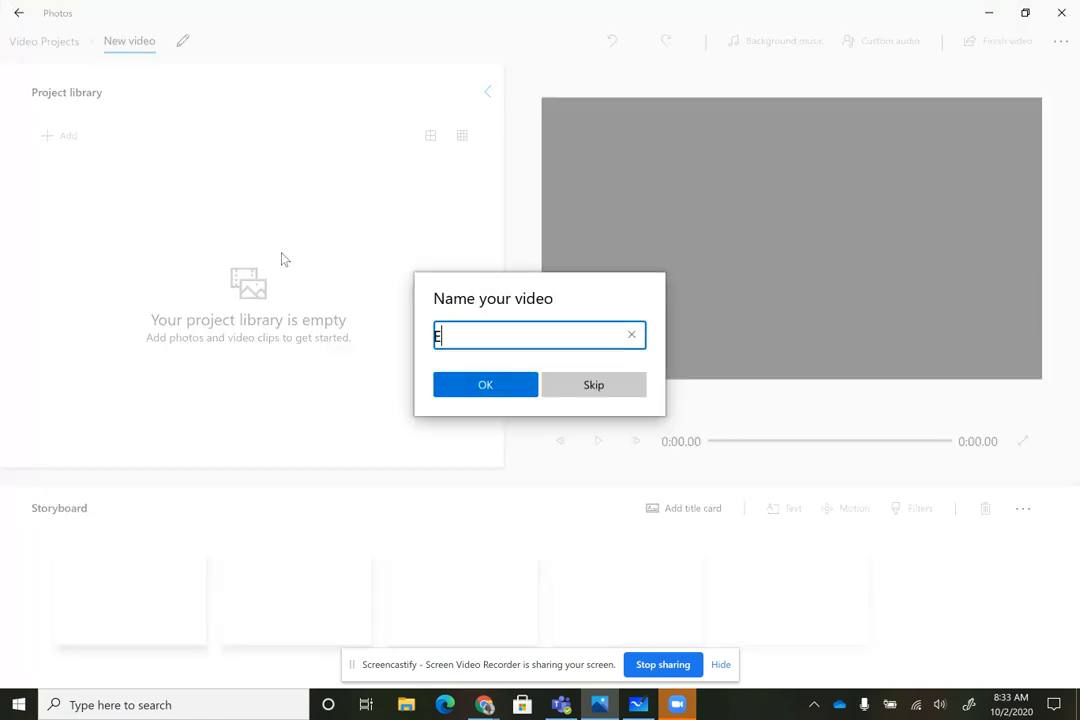
left_click(474, 392)
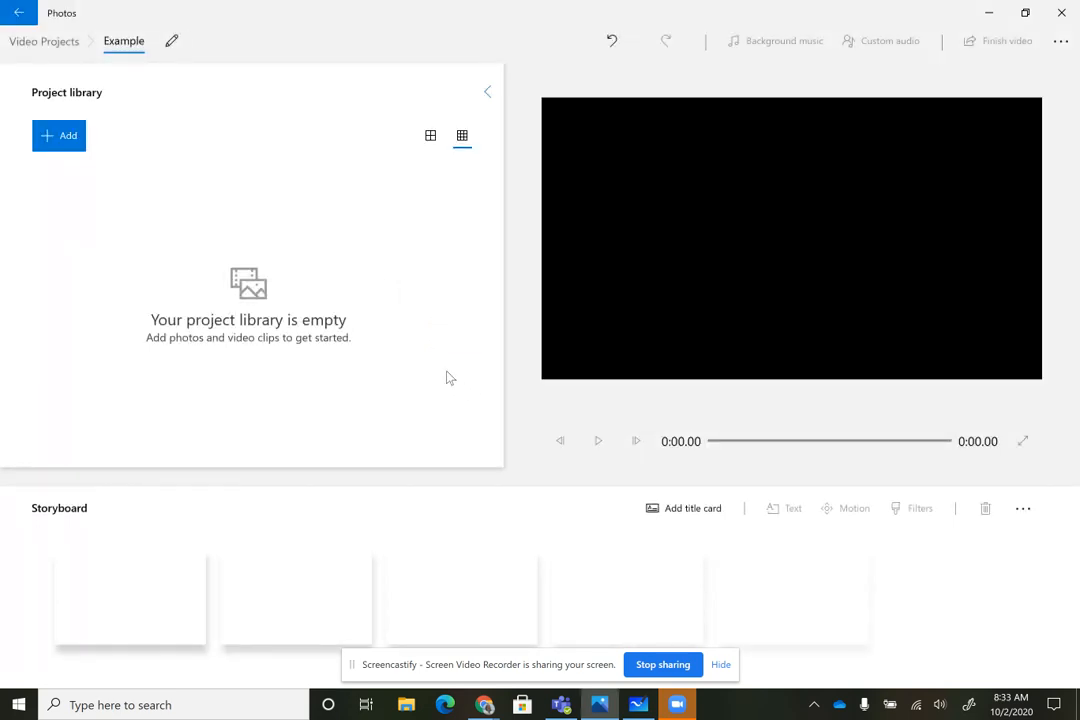
Add the ten images from My Post (4) through 20191211_163818 in this PC's Downloads folder to the project library
left_click(58, 138)
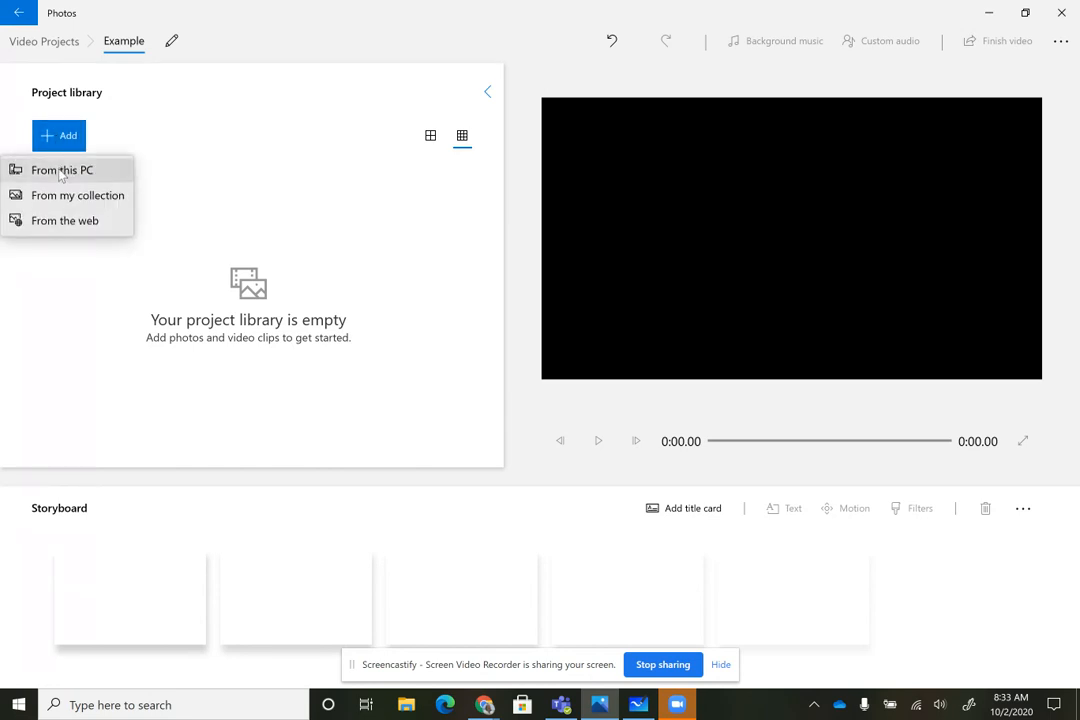
left_click(62, 172)
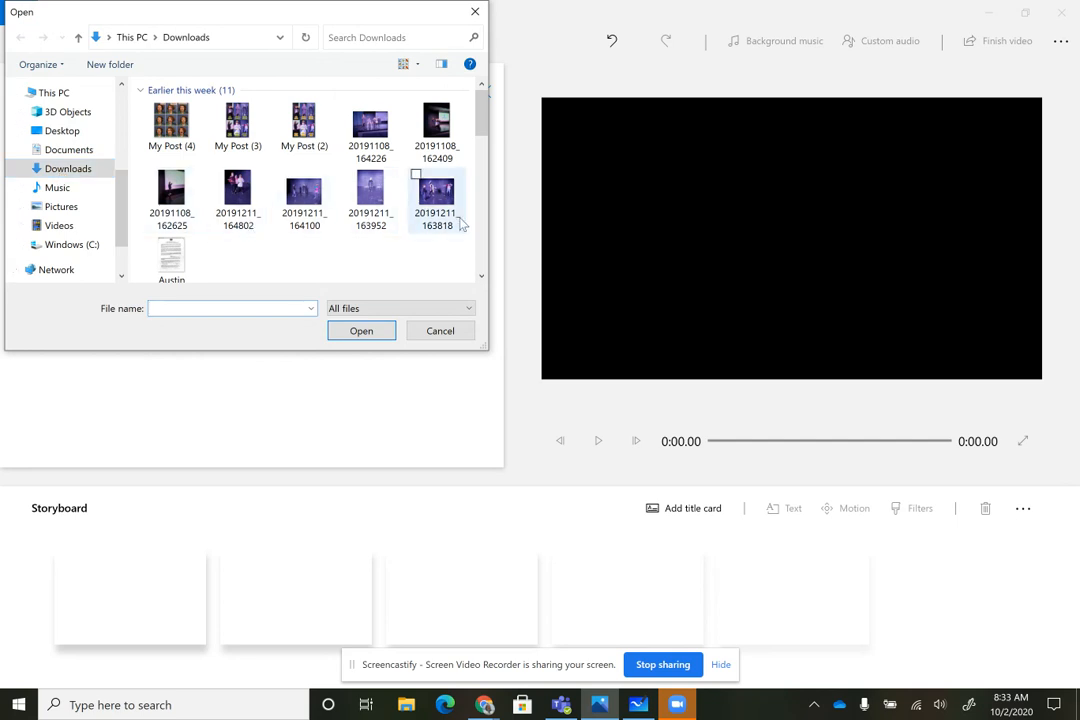
left_click_drag(475, 218, 118, 92)
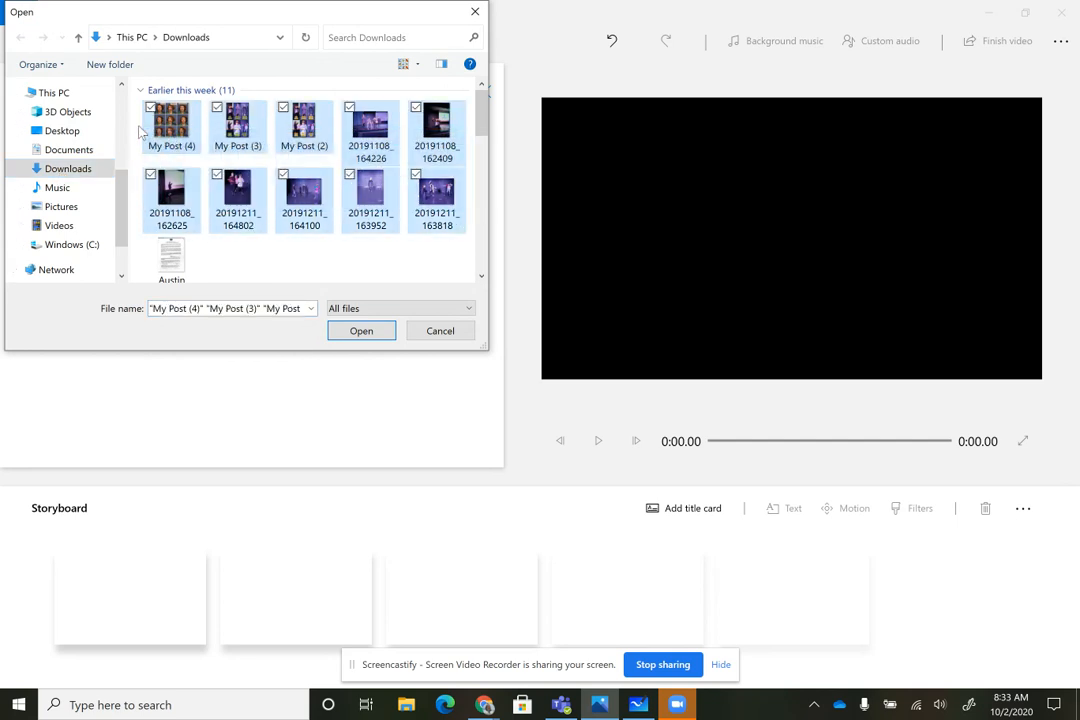
left_click(383, 337)
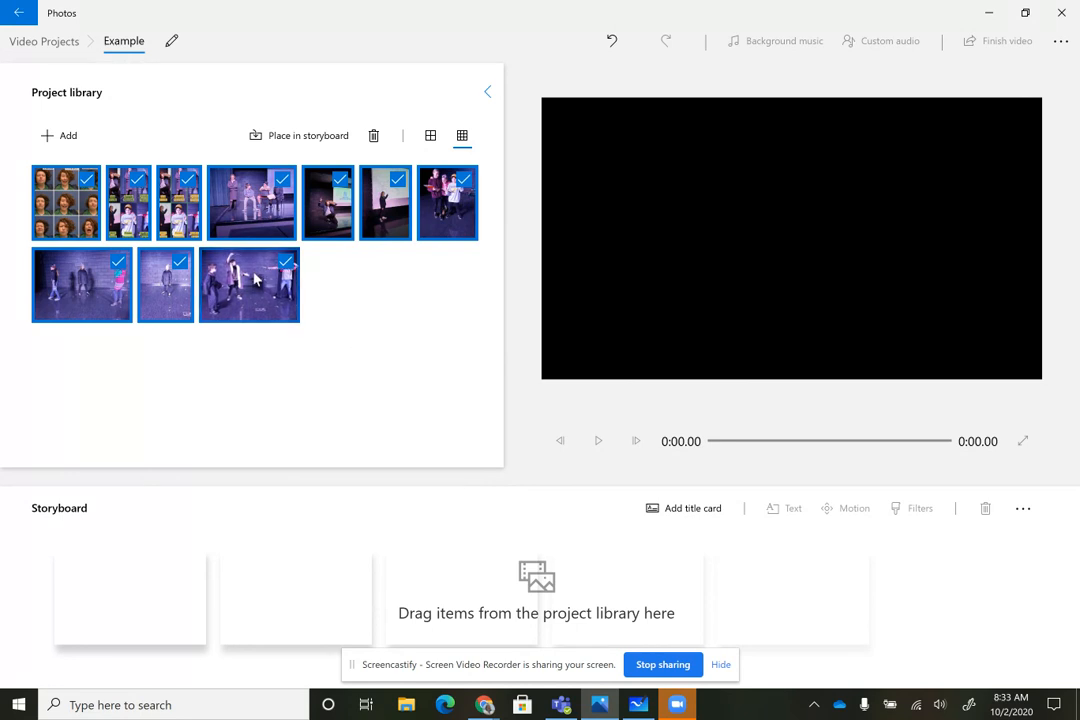
Place all library images in the storyboard, moving the third image to fourth place and the sixth image to fifth place
left_click_drag(265, 305, 100, 594)
left_click_drag(509, 586, 690, 607)
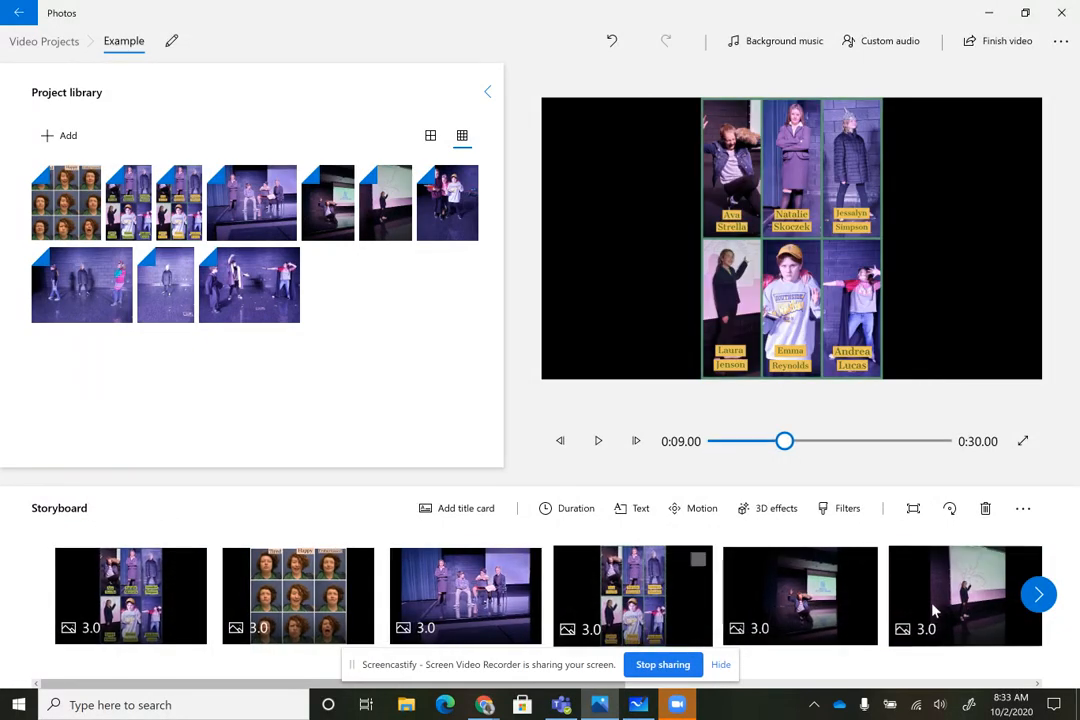
left_click_drag(964, 610, 810, 612)
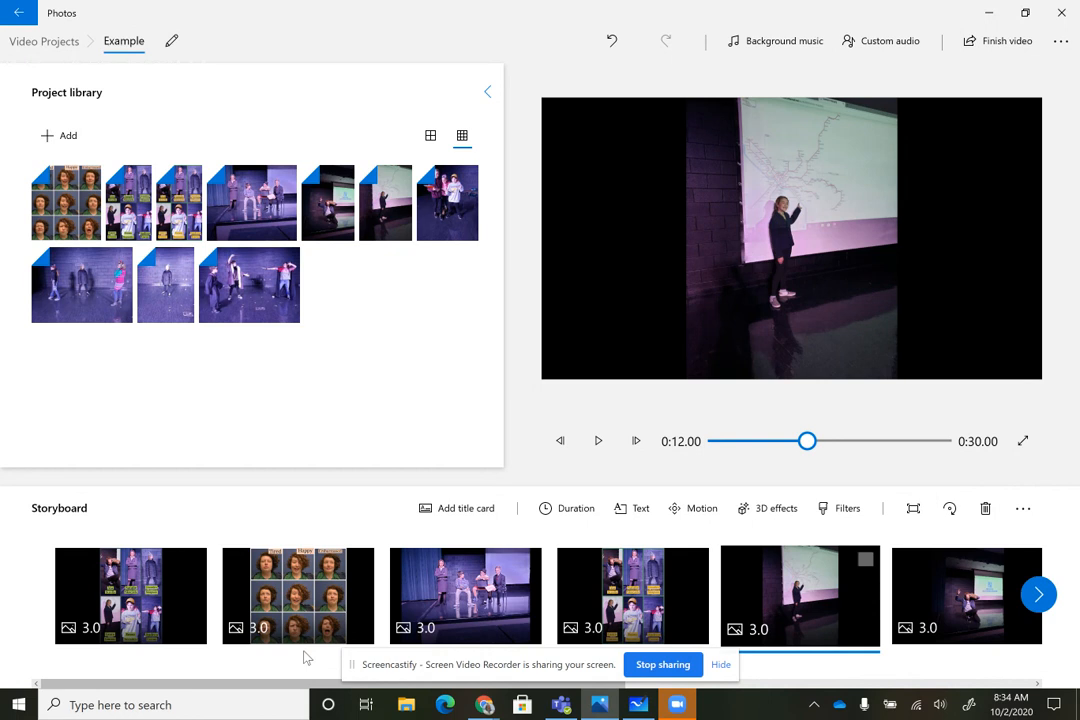
Set the first storyboard image's duration to 8 seconds and preview the opening of the video
left_click(168, 606)
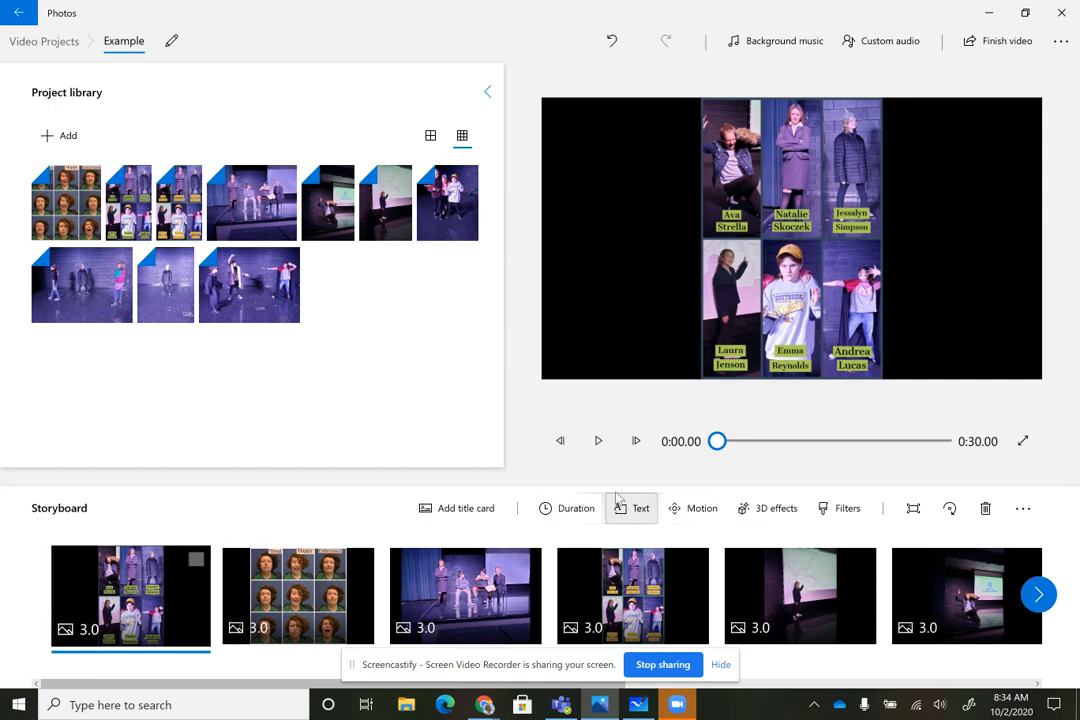
left_click(558, 510)
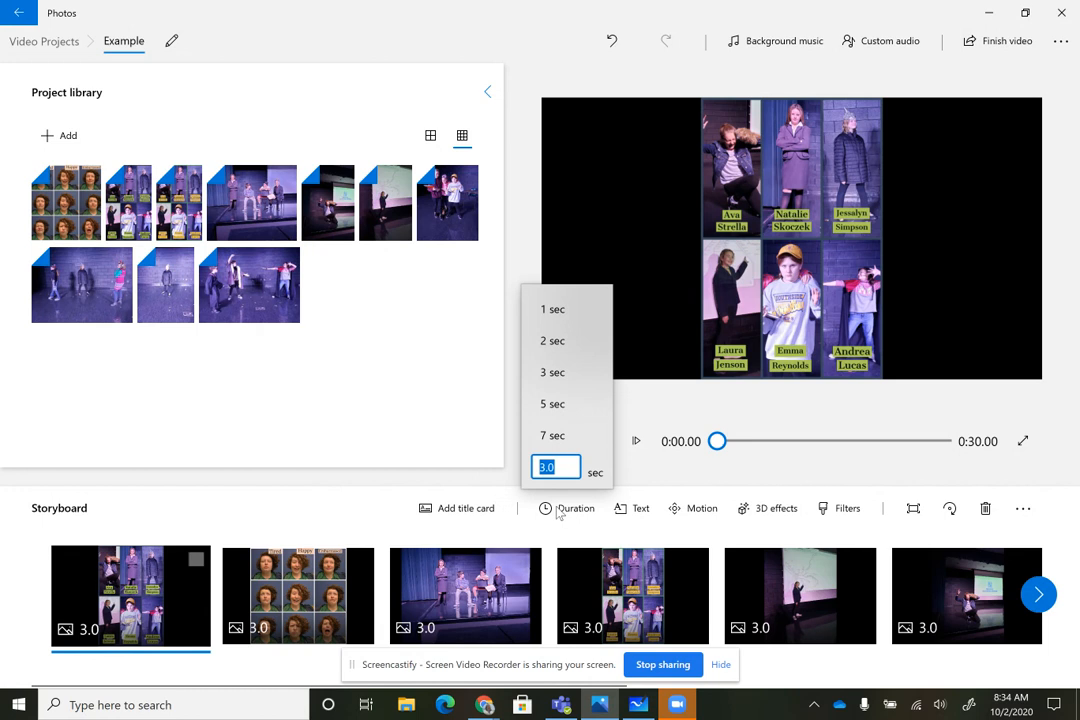
key("Return")
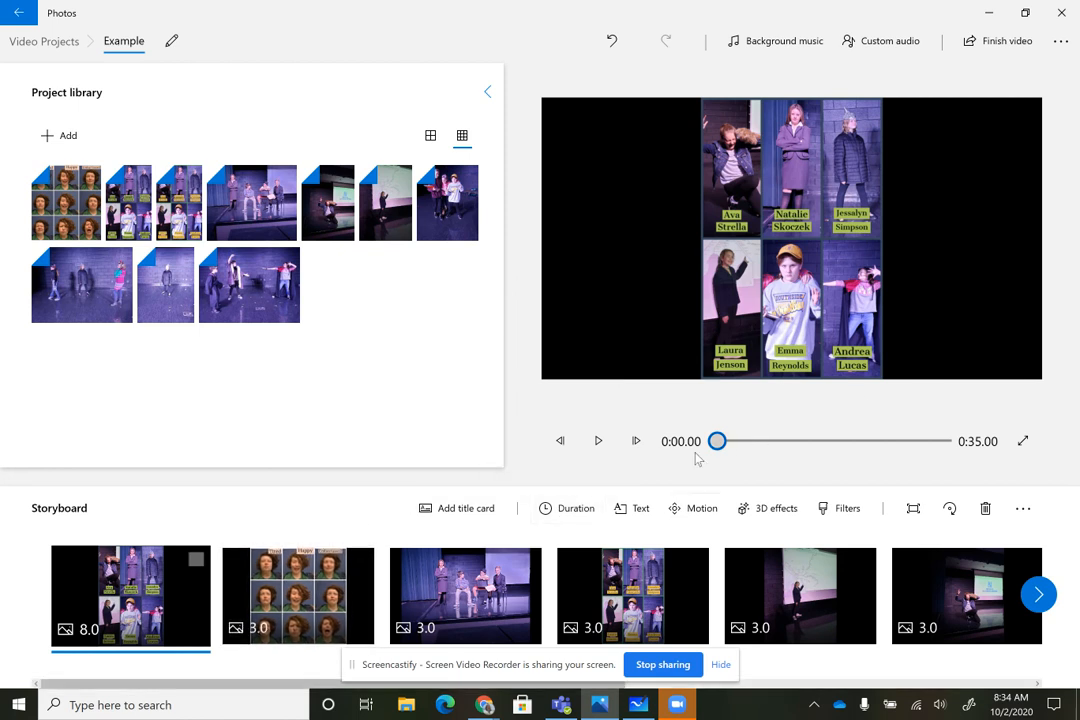
left_click(598, 441)
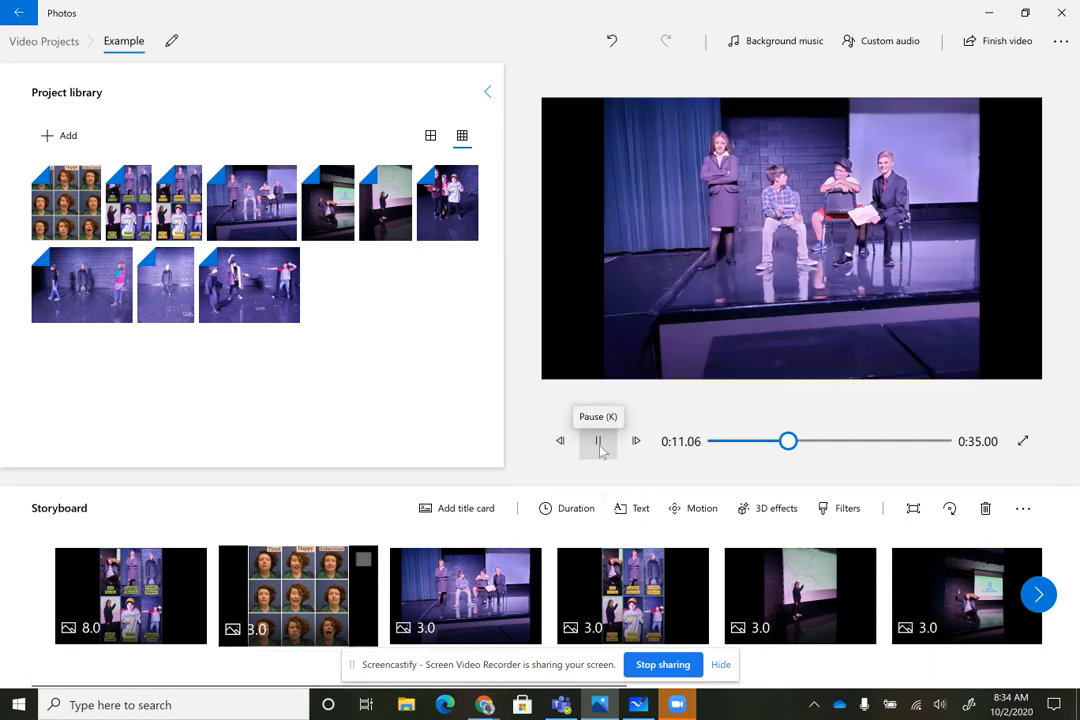
left_click(600, 448)
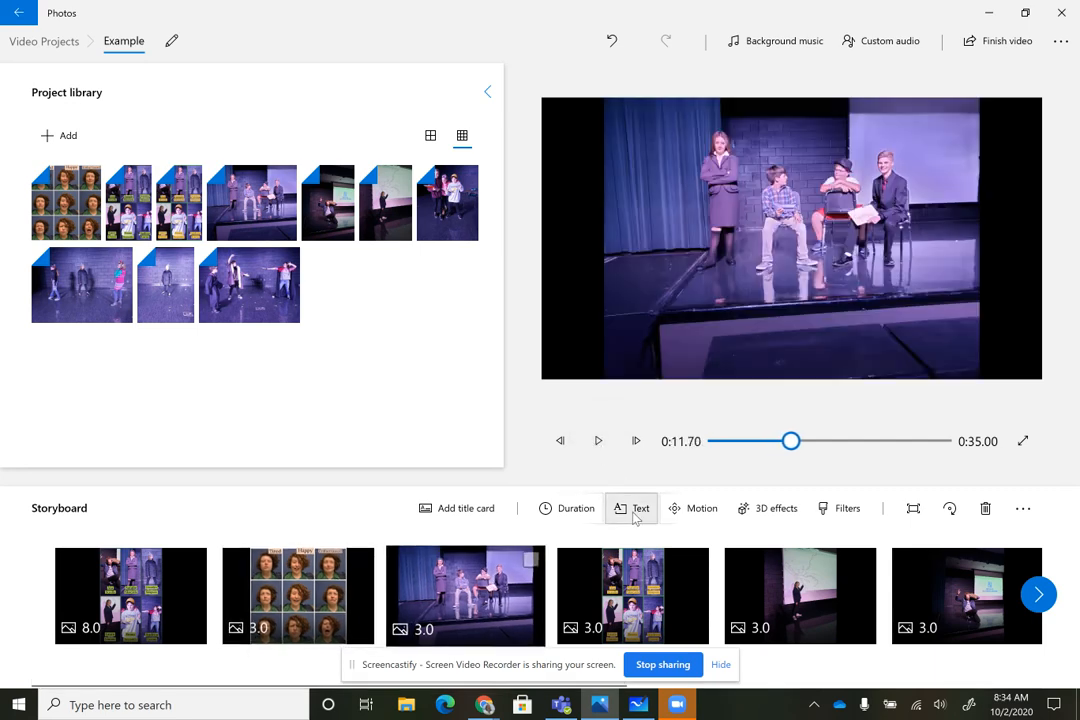
Add a title card at the start of the storyboard, with the teacher's name followed by "Example" in the Boom text style
left_click(441, 505)
left_click_drag(484, 601, 135, 600)
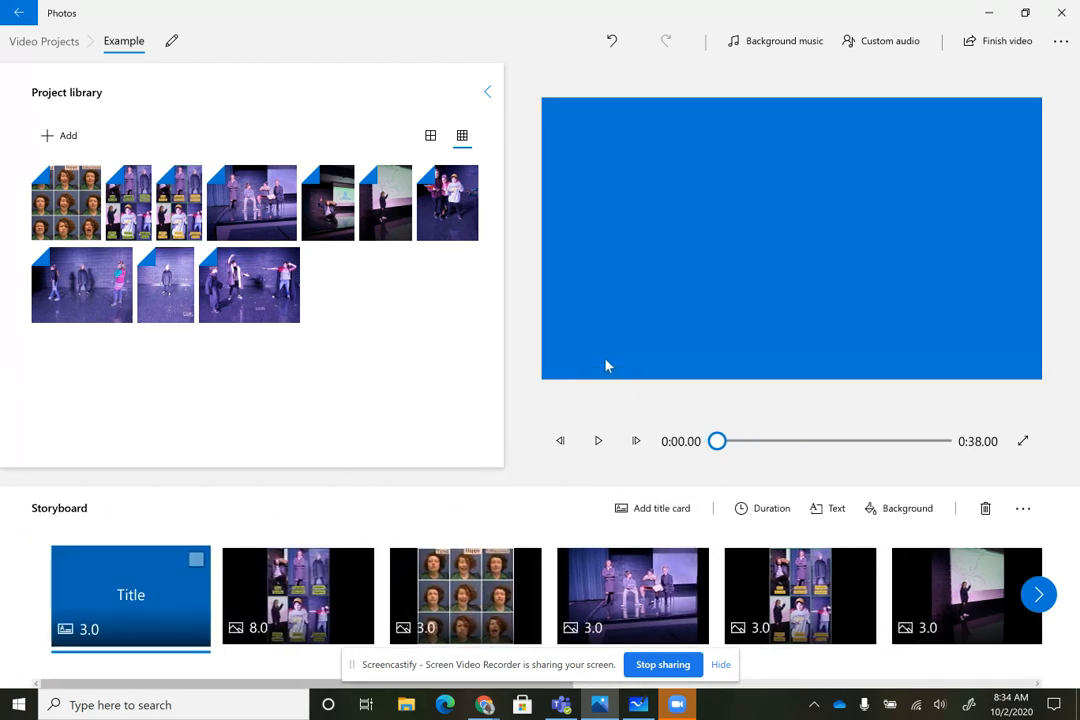
left_click(830, 509)
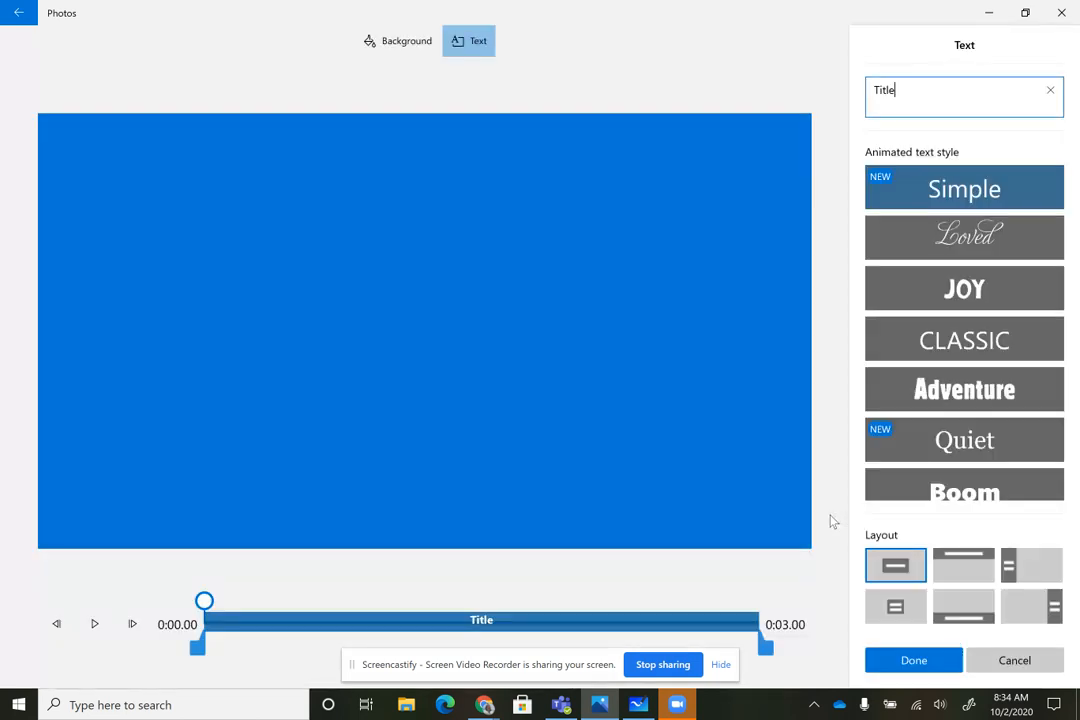
left_click_drag(900, 99, 843, 99)
type("Mrs. Lee's ")
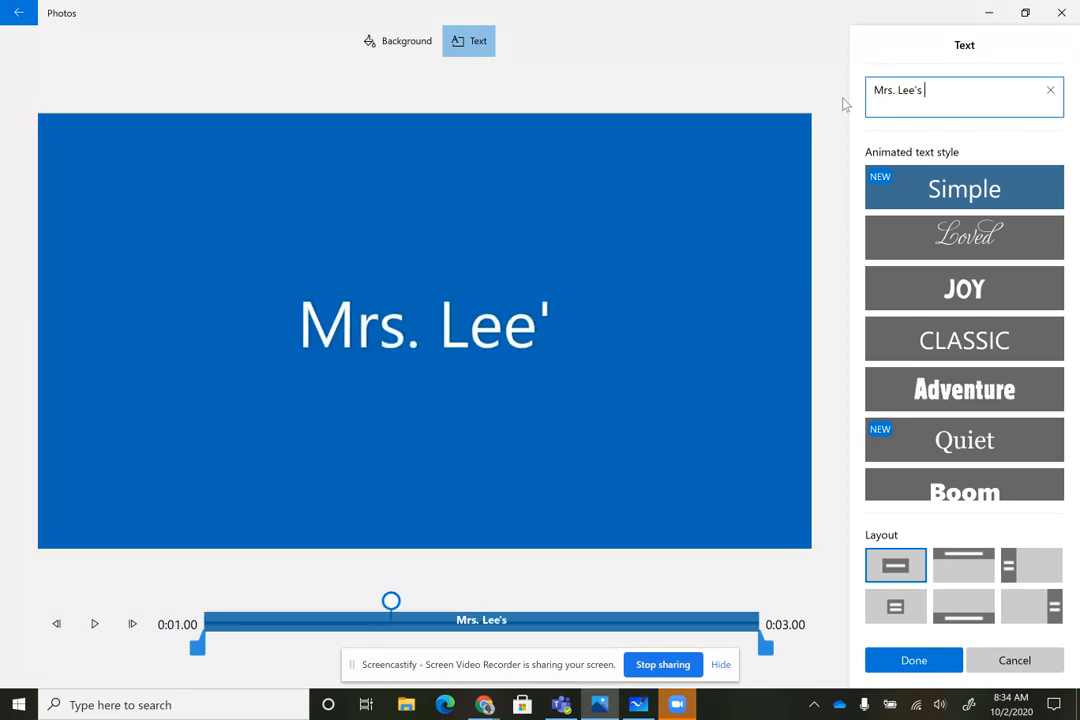
type("Exam")
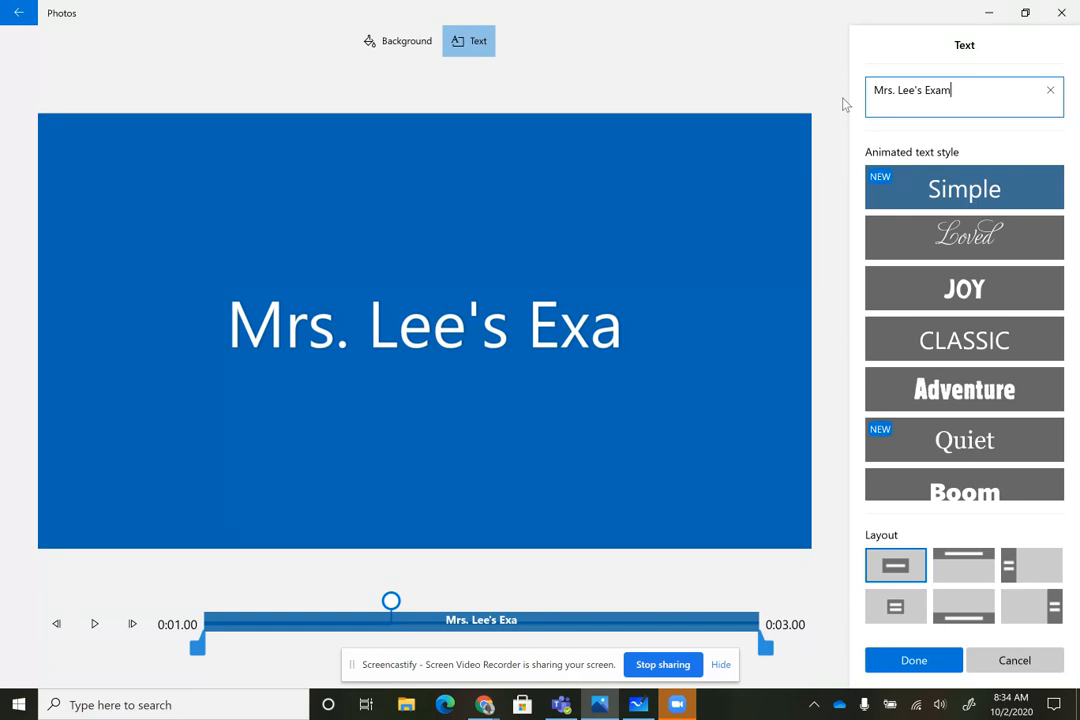
type("ple")
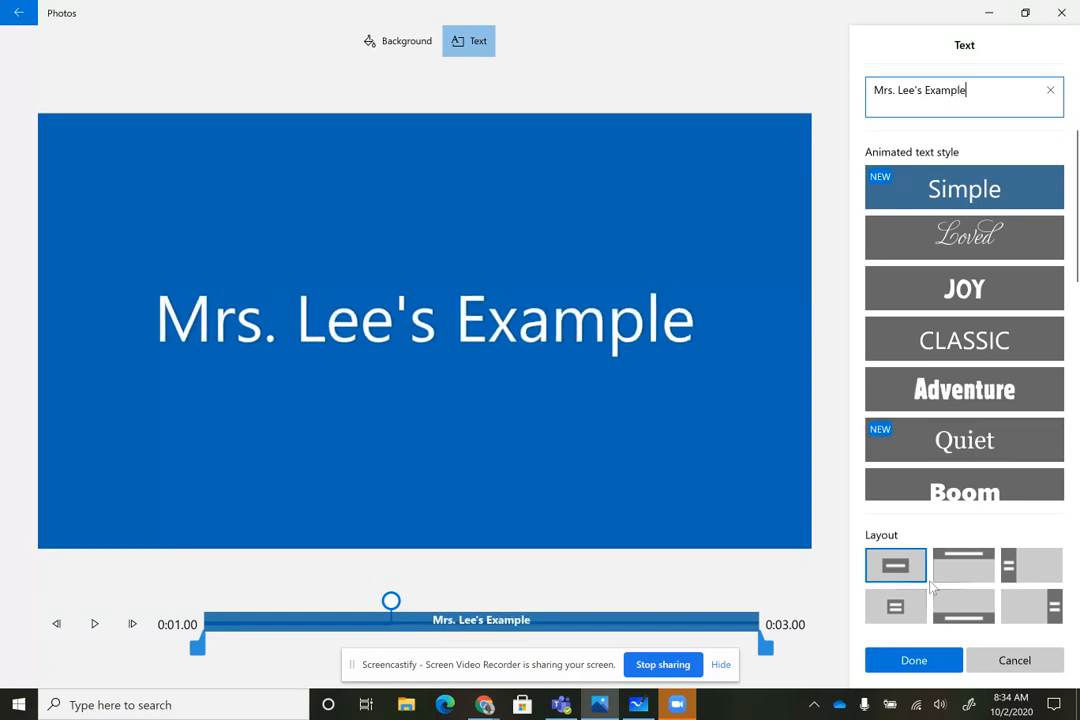
left_click(966, 490)
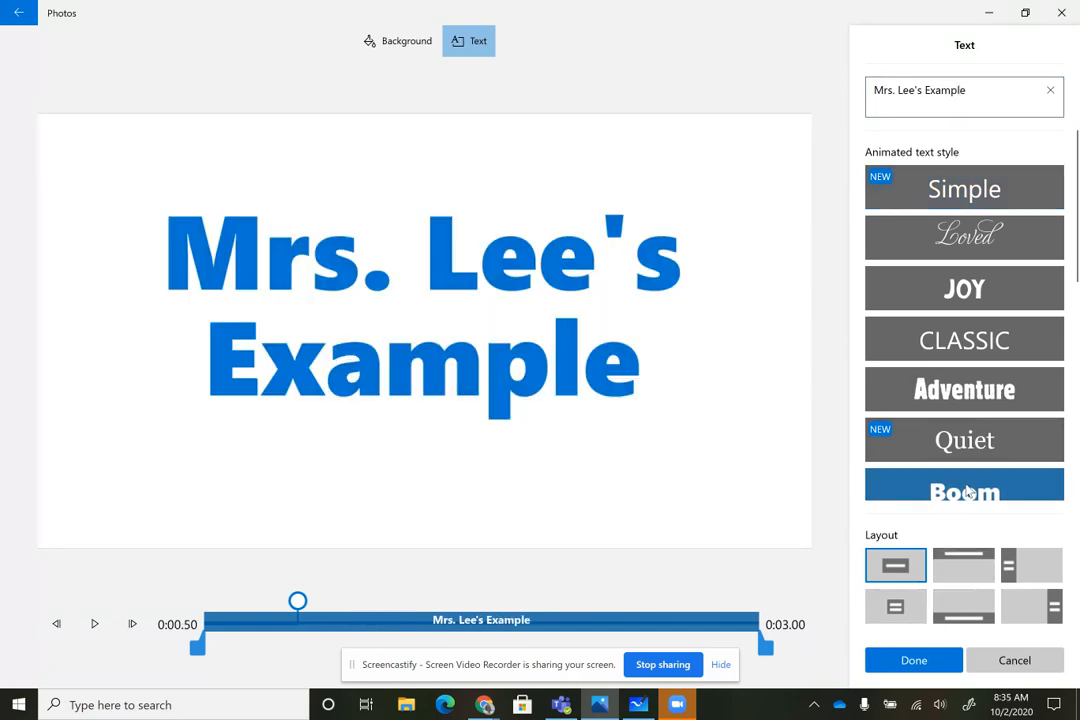
left_click(910, 659)
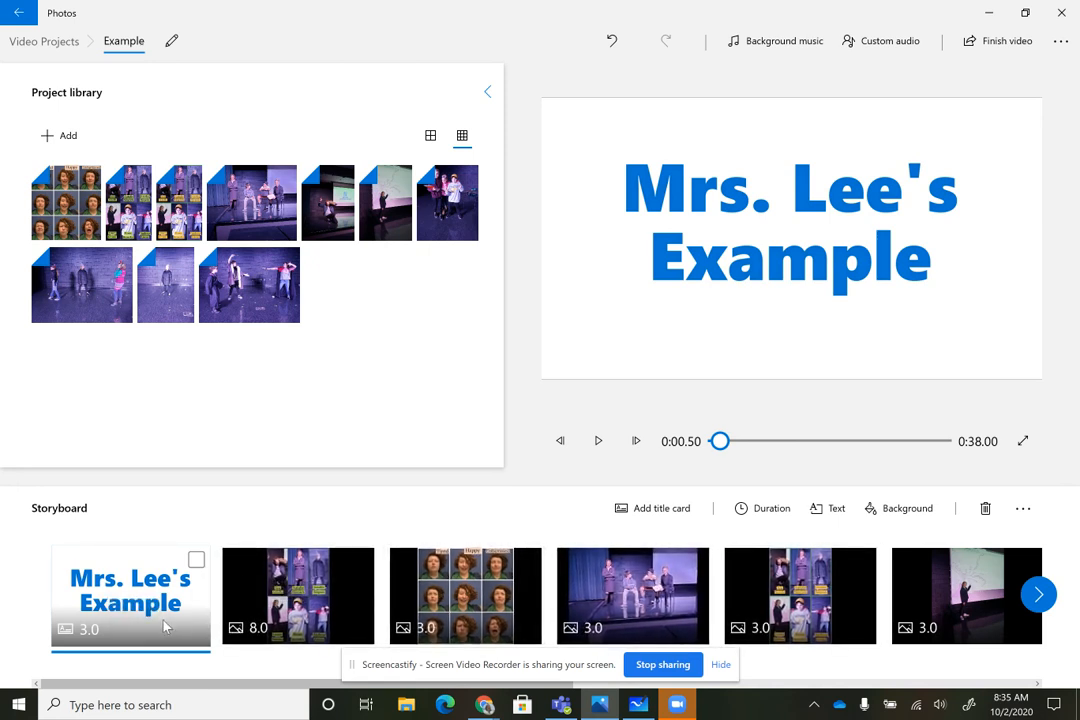
Import three online-voice-recorder.com MP3 recordings from Downloads as custom audio and play back the start of the video
left_click(882, 44)
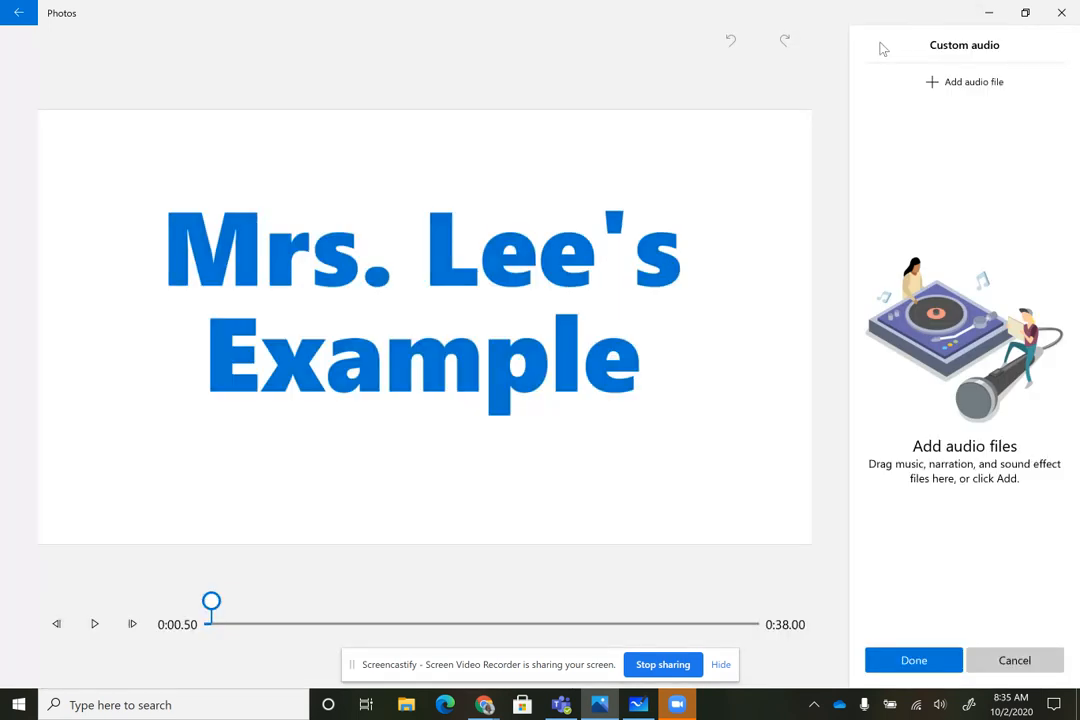
left_click(954, 86)
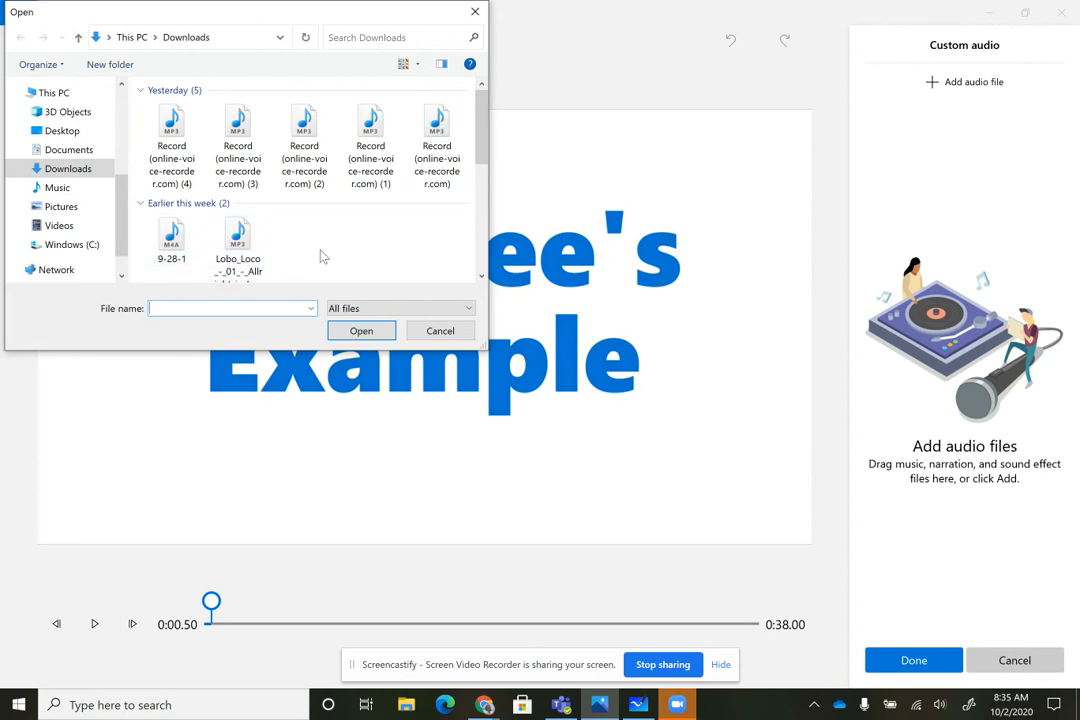
left_click(174, 128)
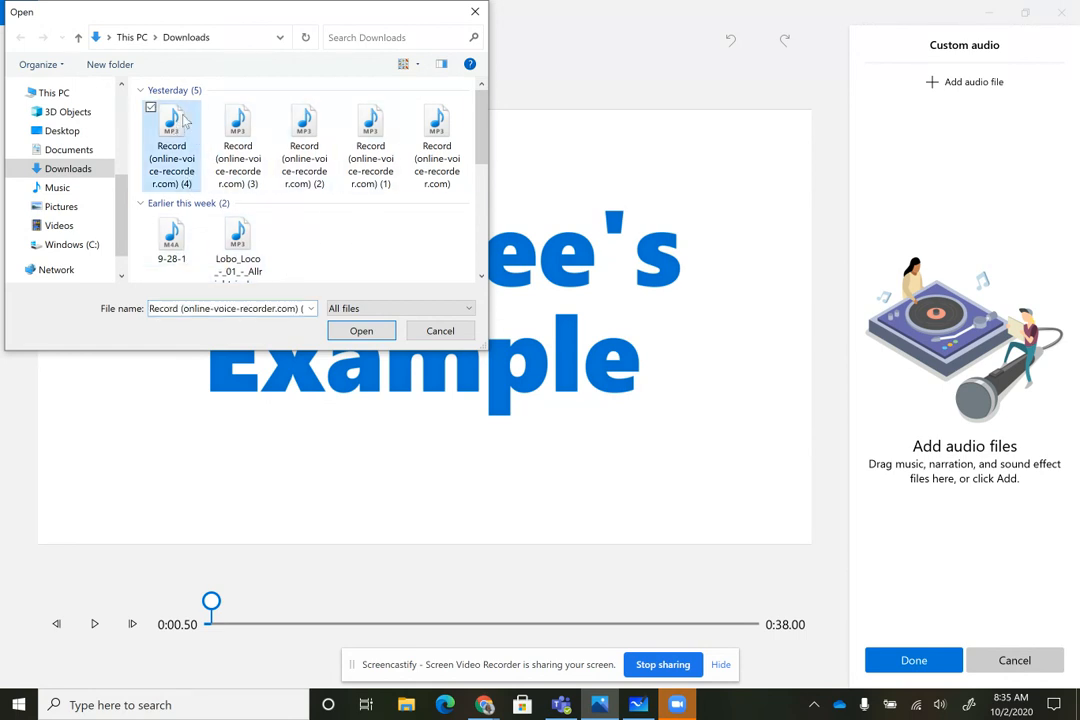
left_click(238, 145, "ctrl")
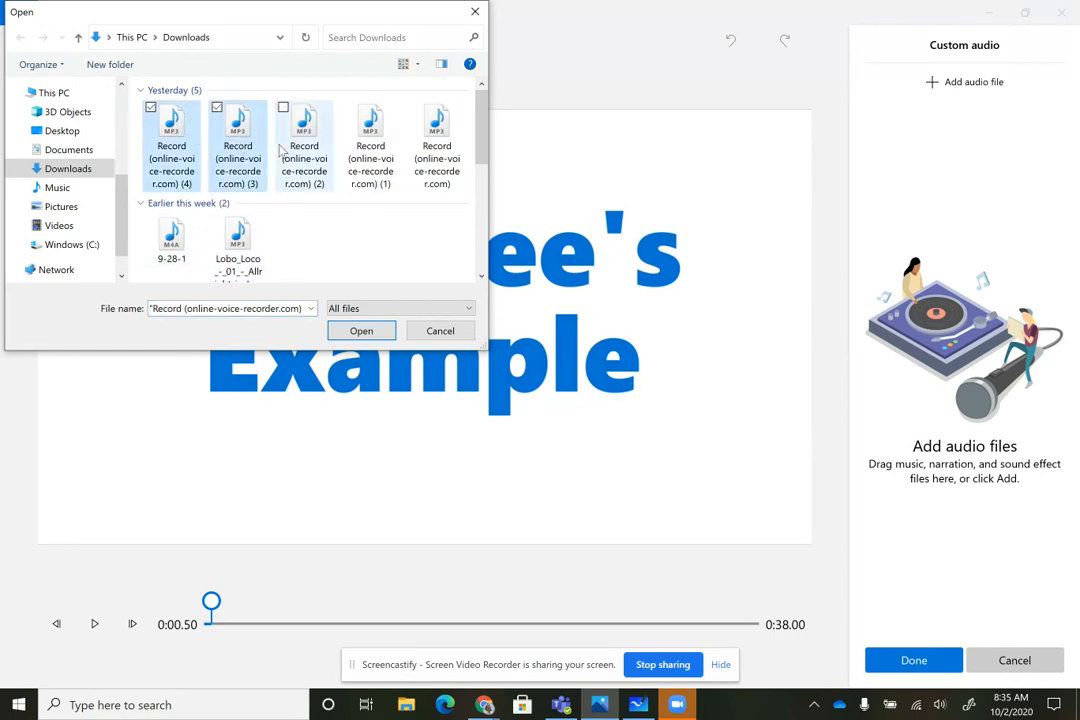
left_click(303, 148, "ctrl")
left_click(361, 330)
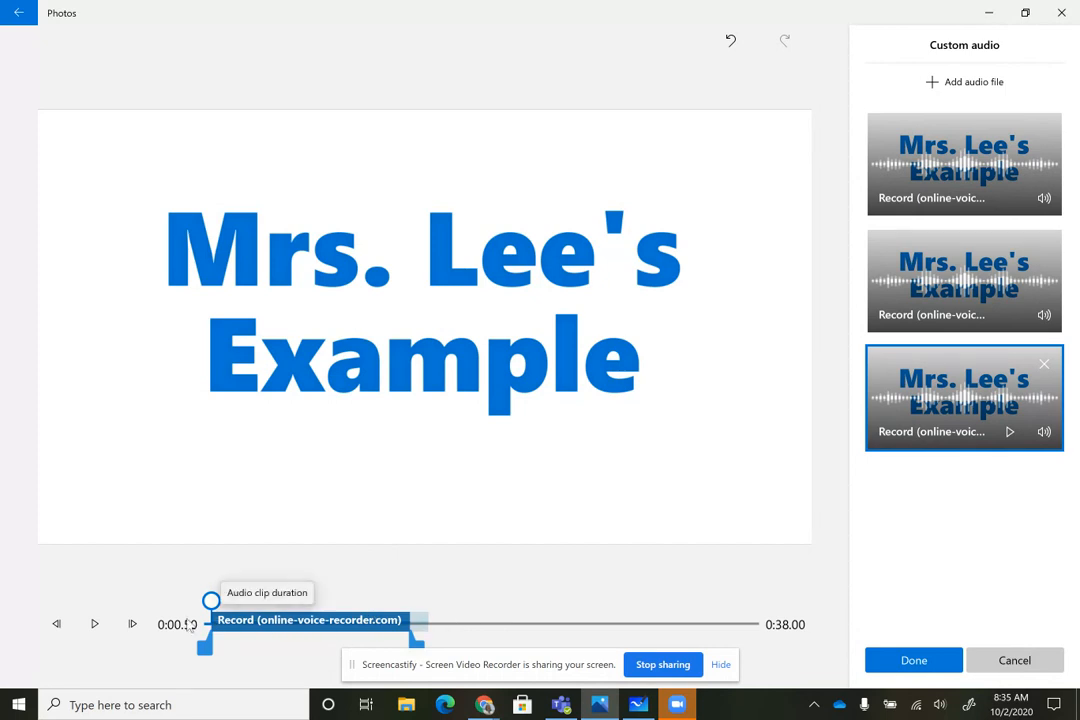
left_click(96, 624)
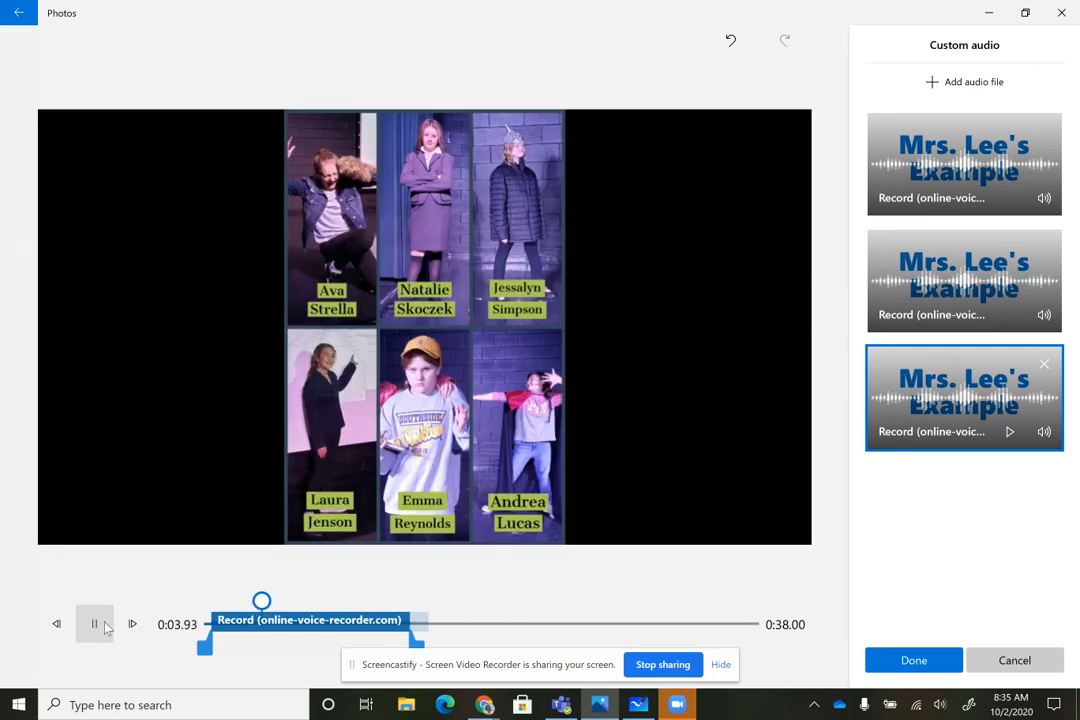
left_click(96, 624)
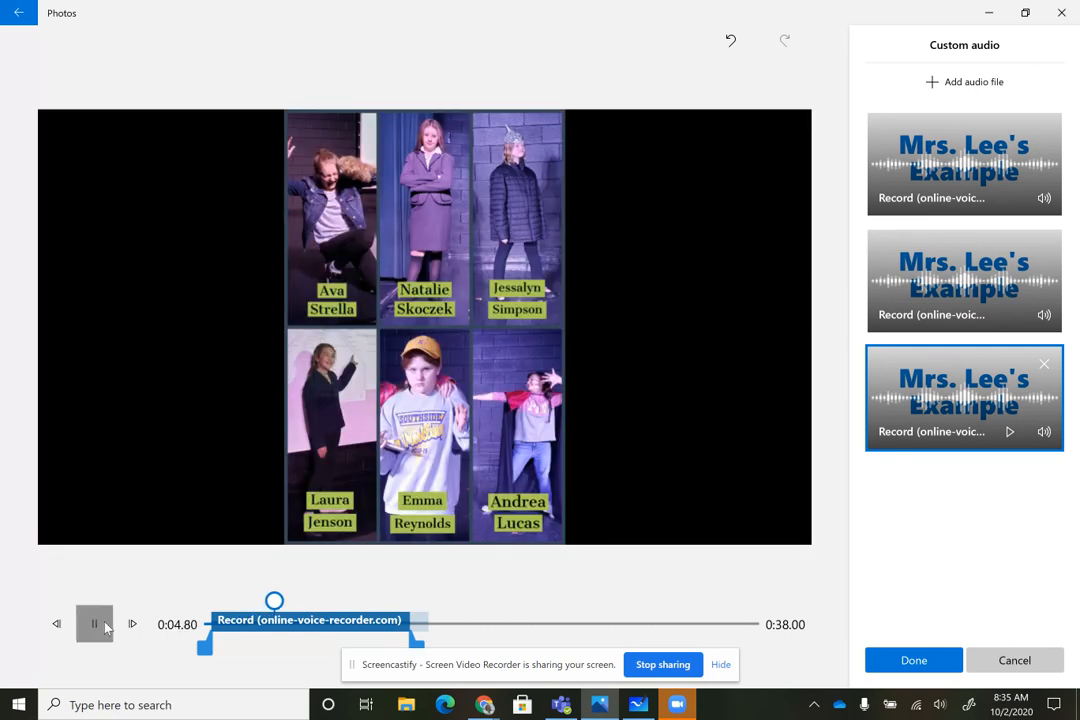
Arrange the three recordings end to end along the audio timeline, shortening the end of the first recording to meet the second
left_click_drag(310, 627, 686, 600)
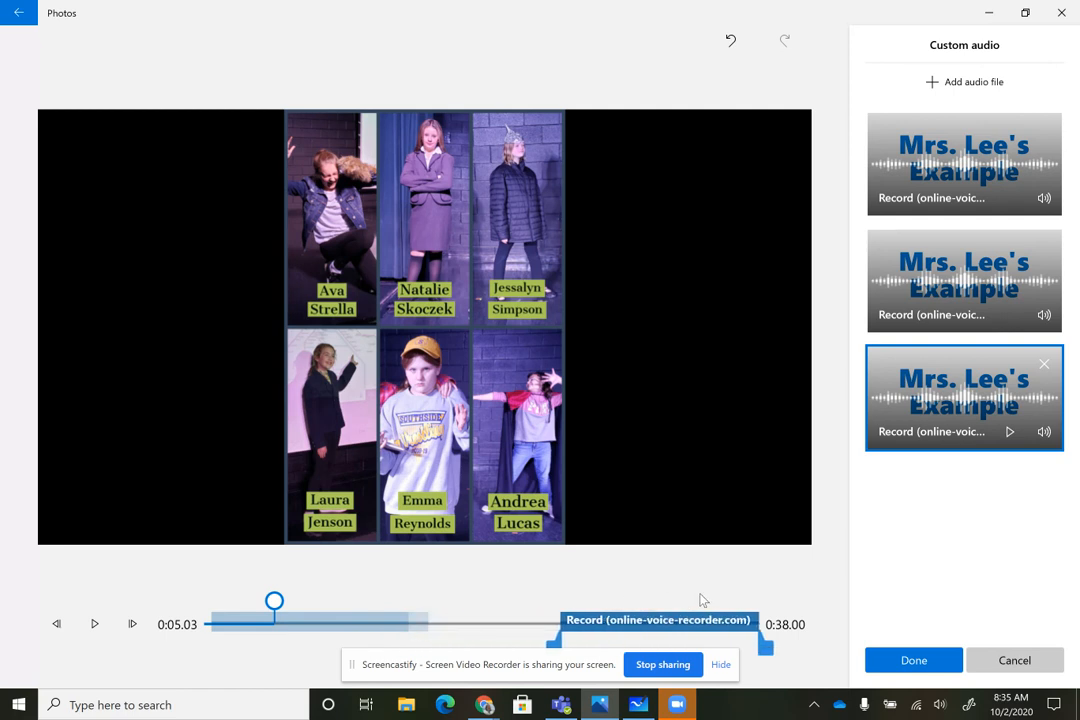
left_click_drag(320, 628, 449, 620)
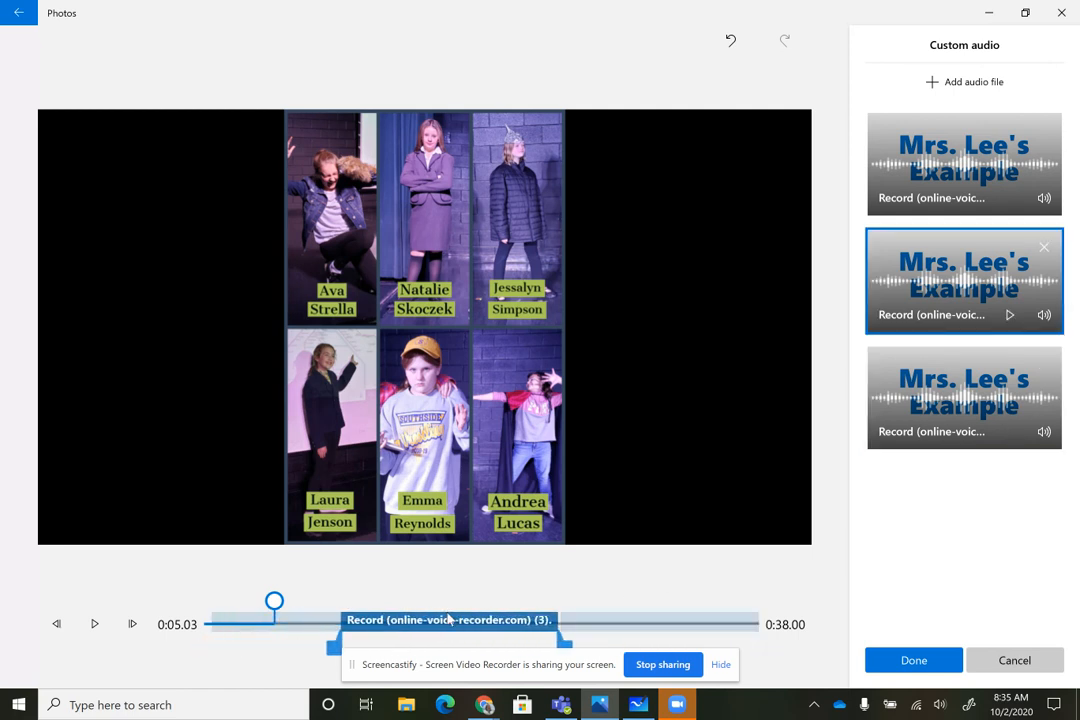
left_click(263, 630)
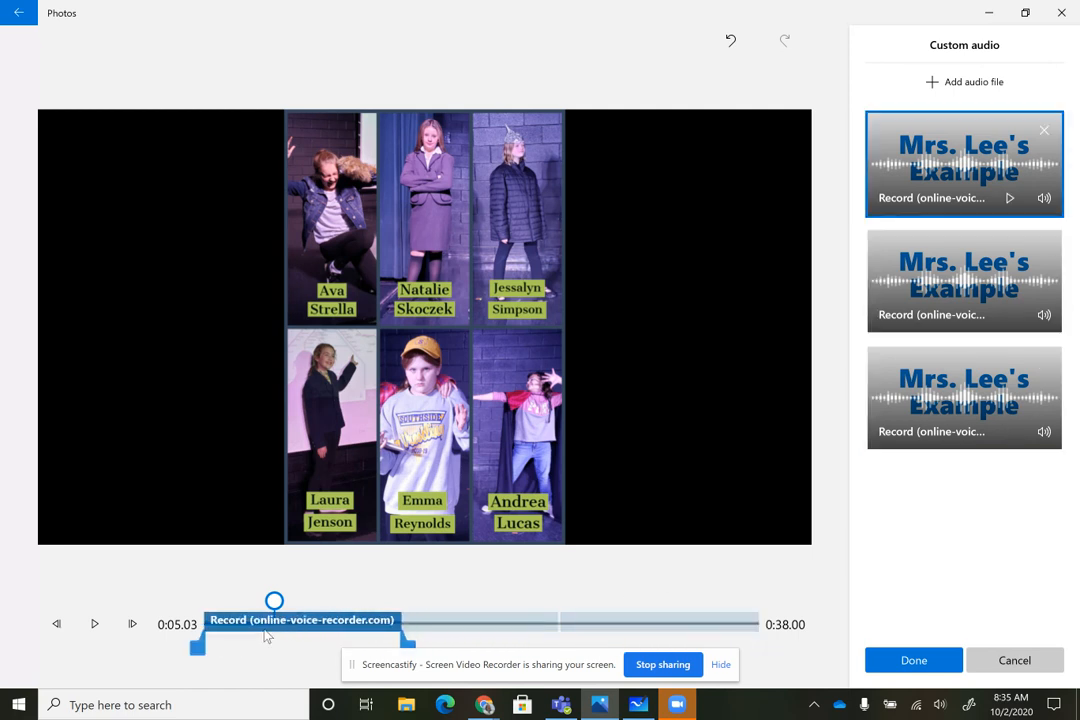
left_click_drag(407, 645, 347, 647)
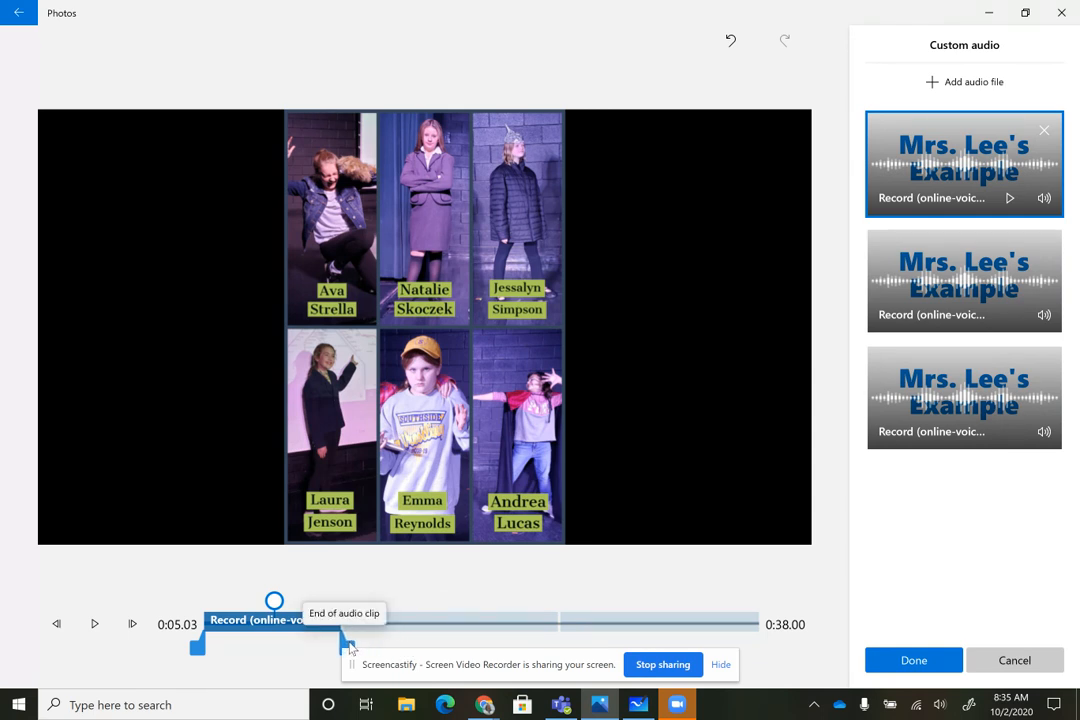
left_click(647, 622)
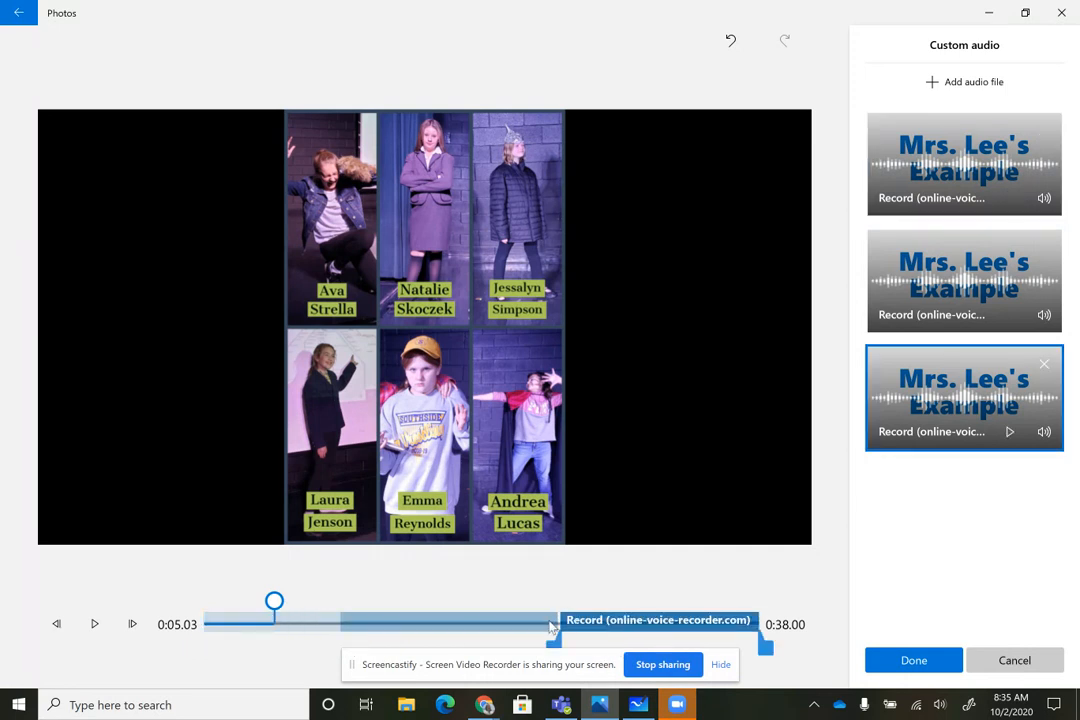
left_click_drag(582, 627, 580, 627)
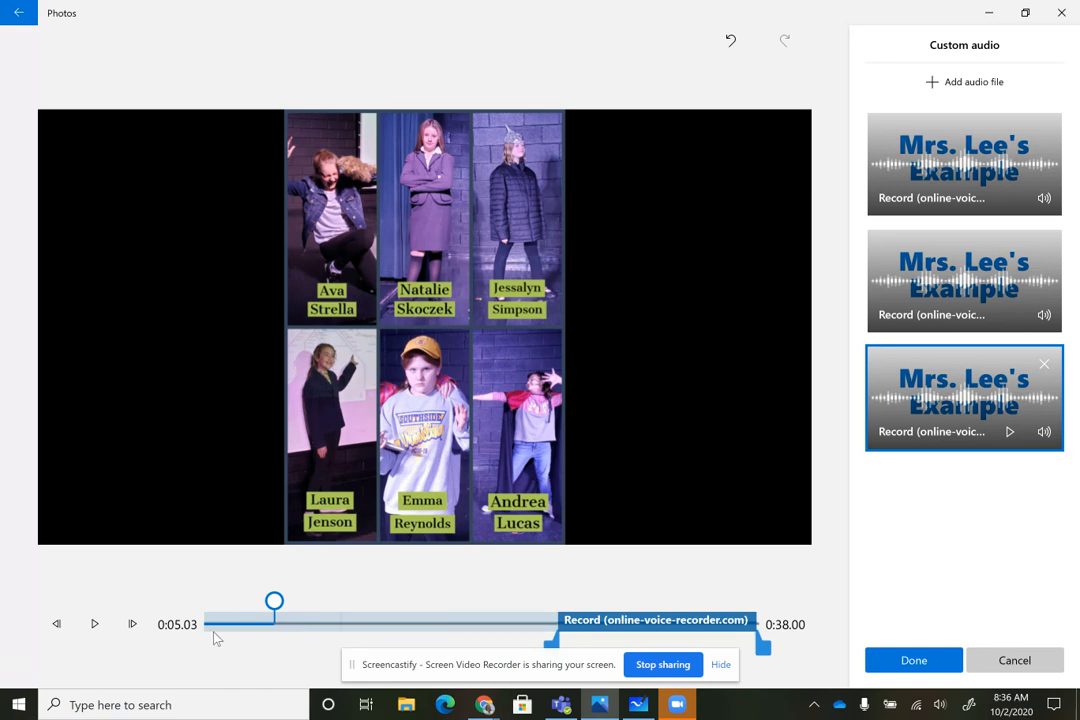
Play back the video from near its start to check the recordings' placement, and apply the custom audio
left_click_drag(269, 606, 677, 603)
left_click_drag(586, 600, 216, 628)
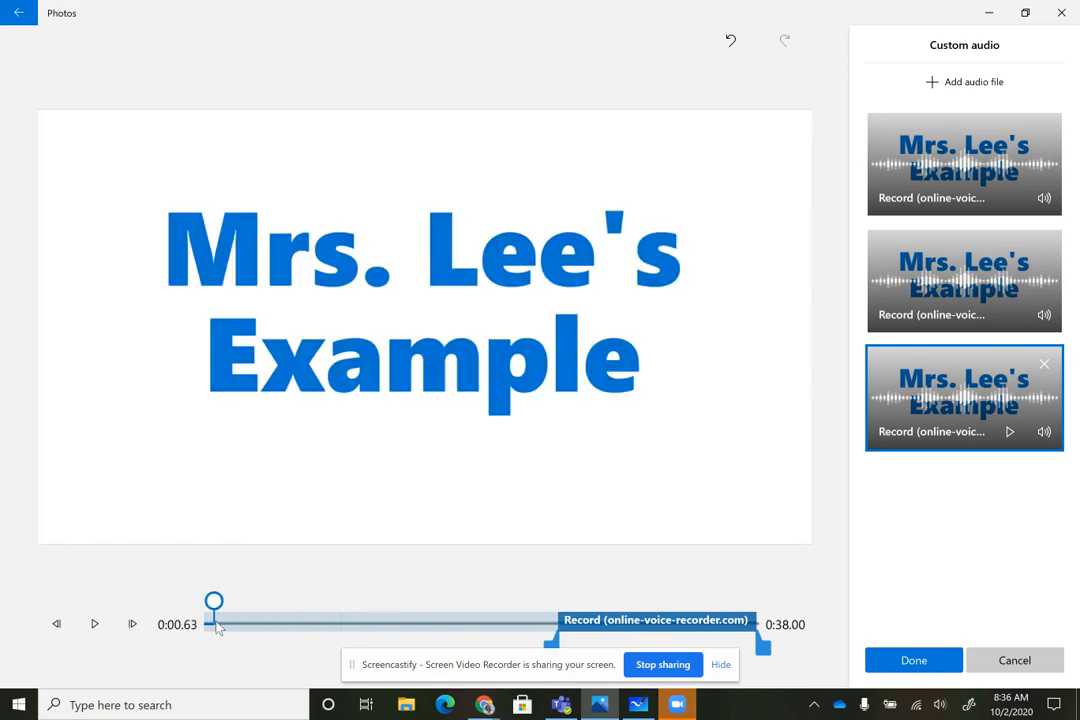
left_click(88, 630)
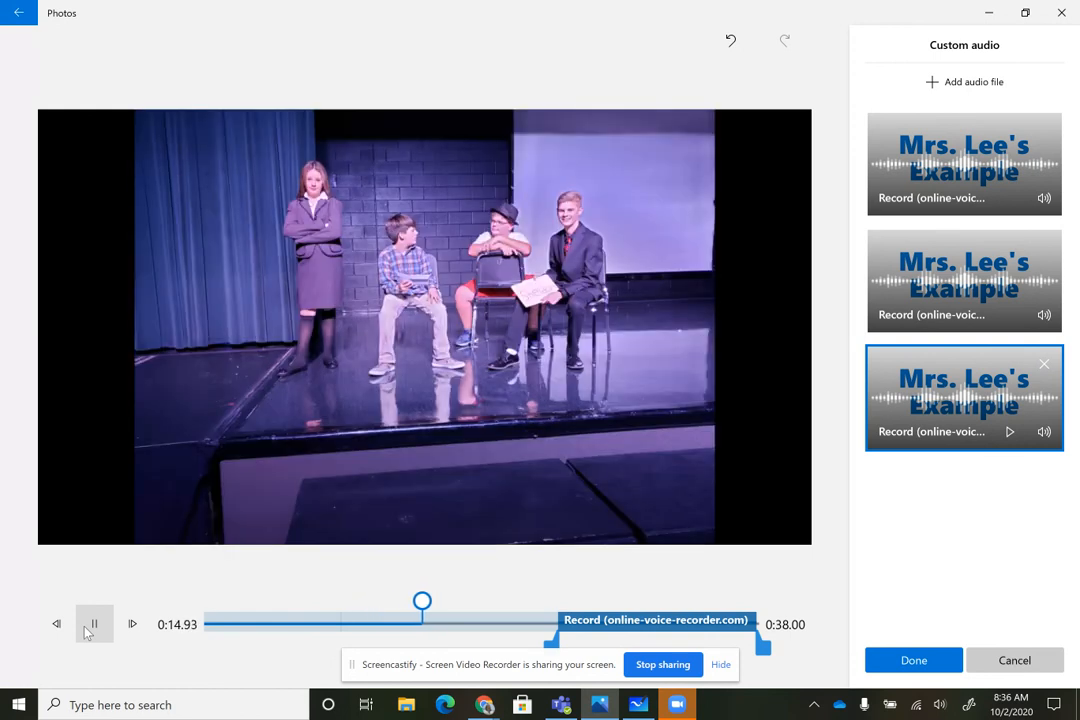
left_click(95, 625)
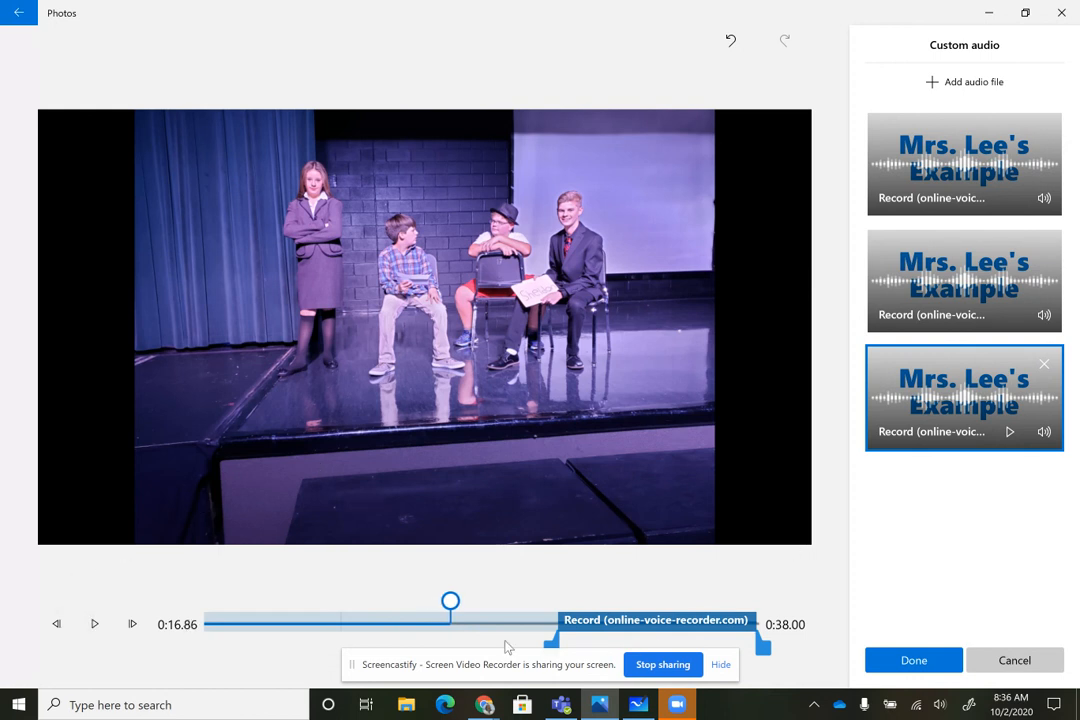
left_click(914, 660)
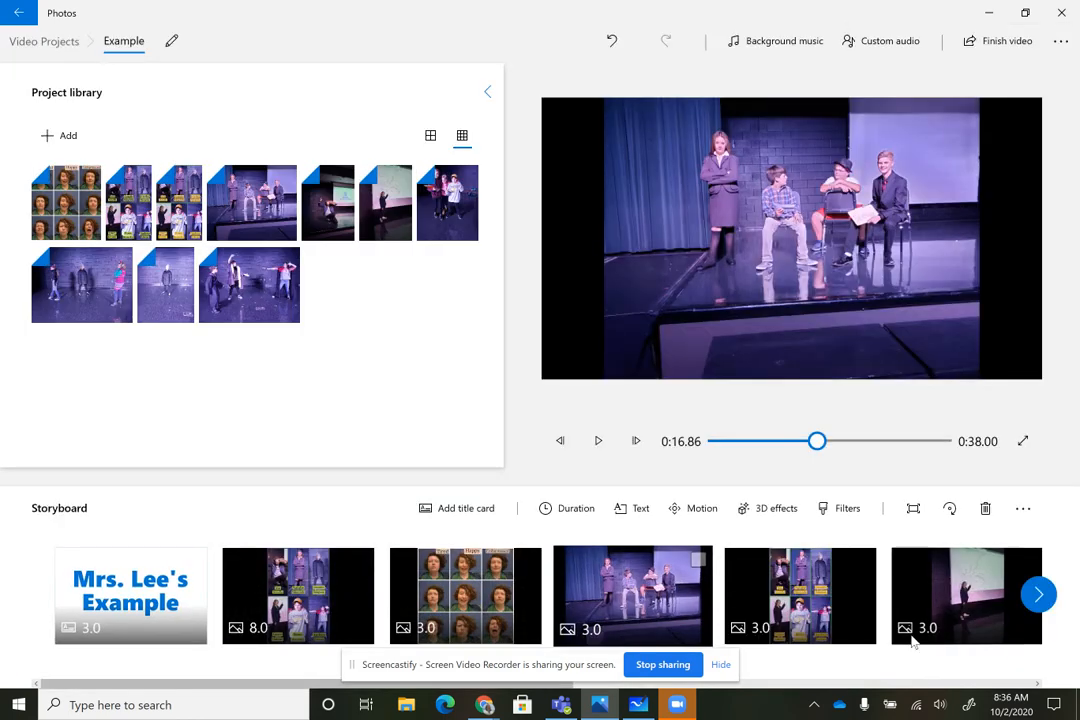
Add the MP3 "Record (online-voice-recorder.com)" from Downloads as a fourth custom audio clip at the start of the video
left_click_drag(815, 441, 701, 443)
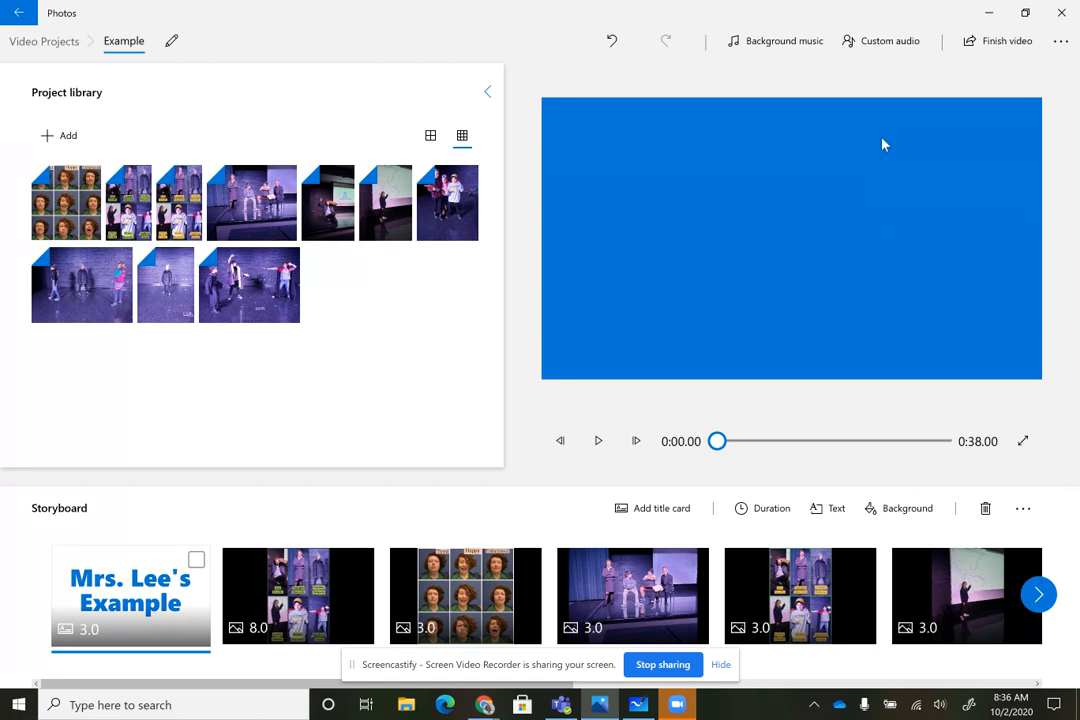
left_click(884, 46)
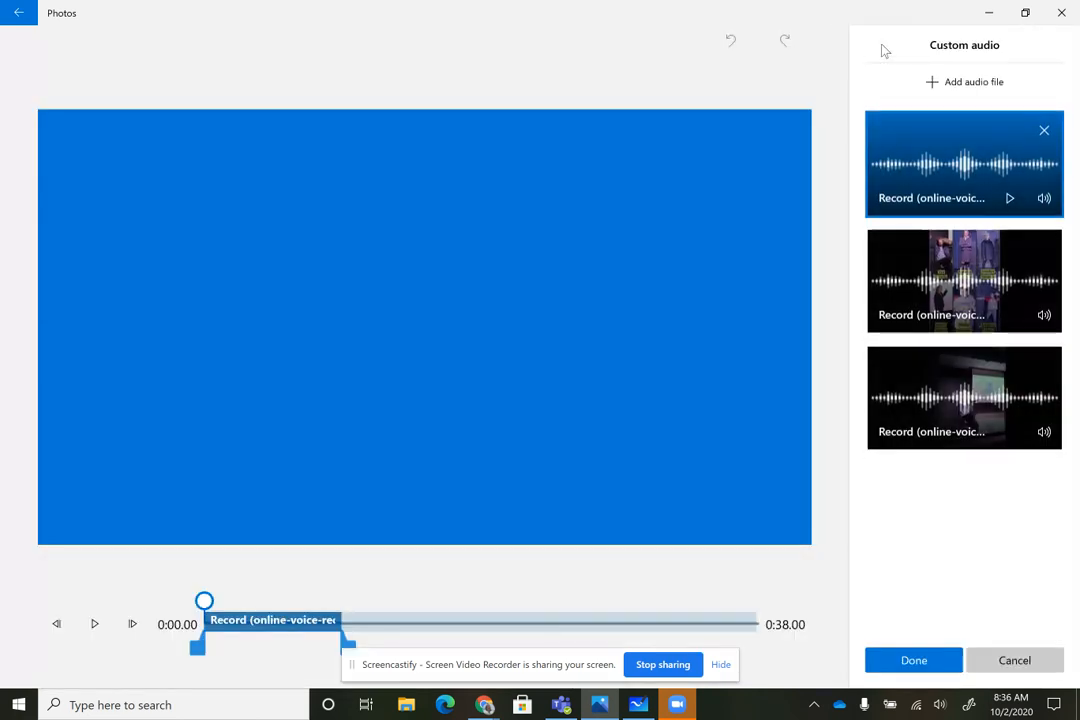
left_click(943, 86)
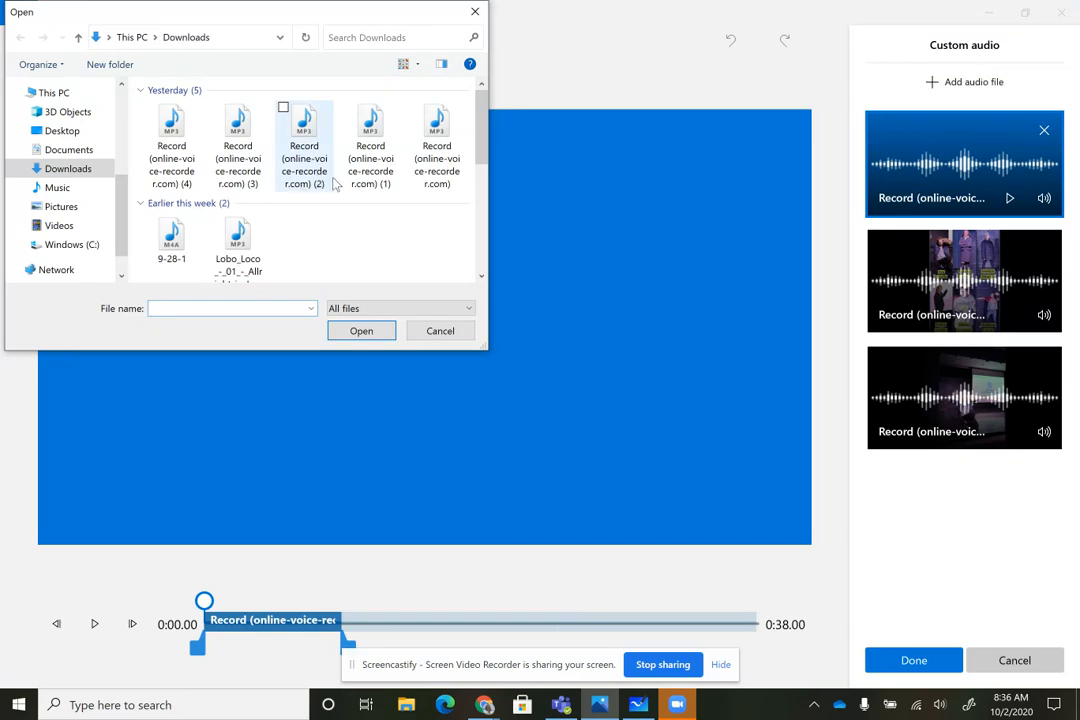
left_click(385, 165)
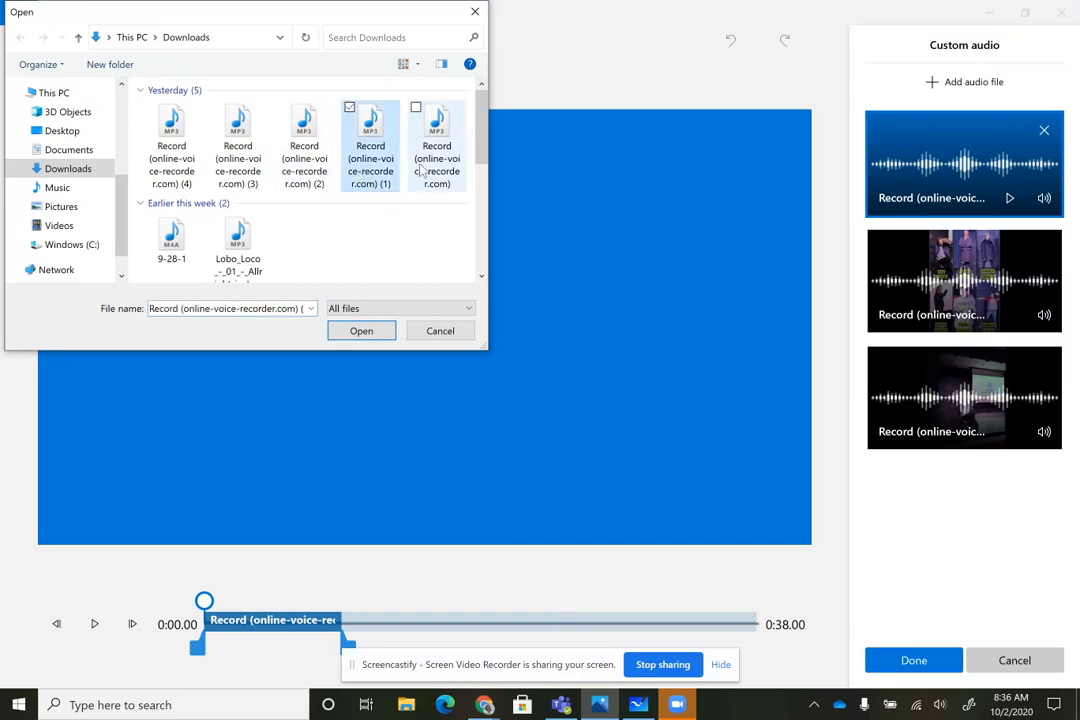
left_click(368, 331)
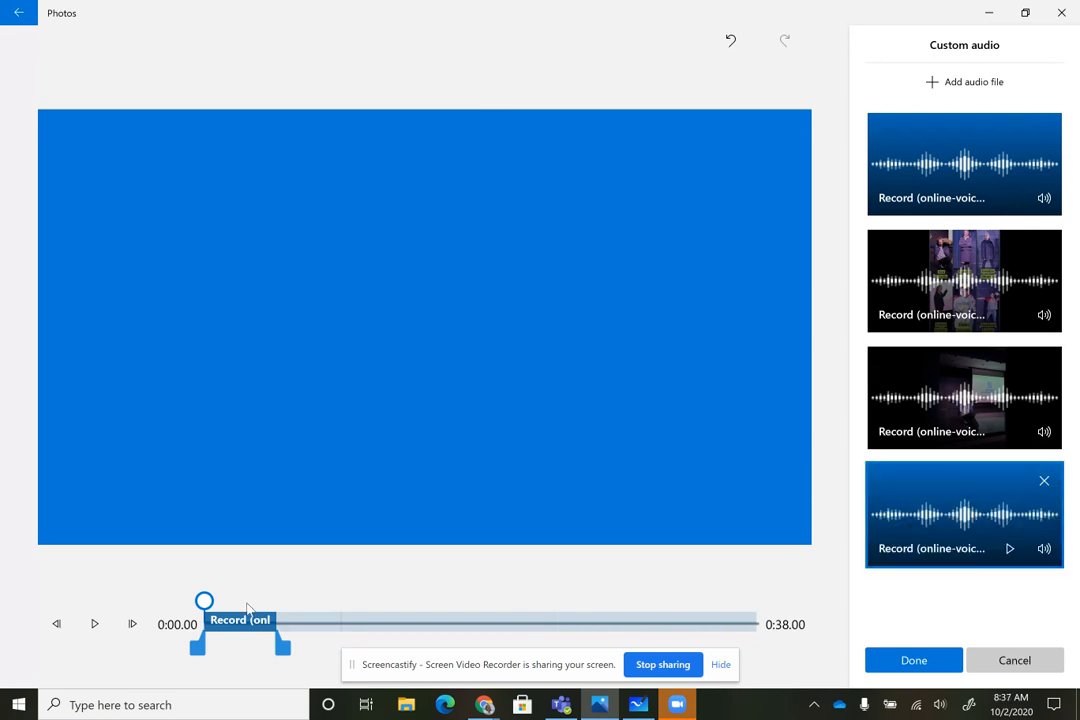
Move the fourth audio clip to start at about 3 seconds, right after the title card, and apply the custom audio
left_click_drag(255, 621, 267, 624)
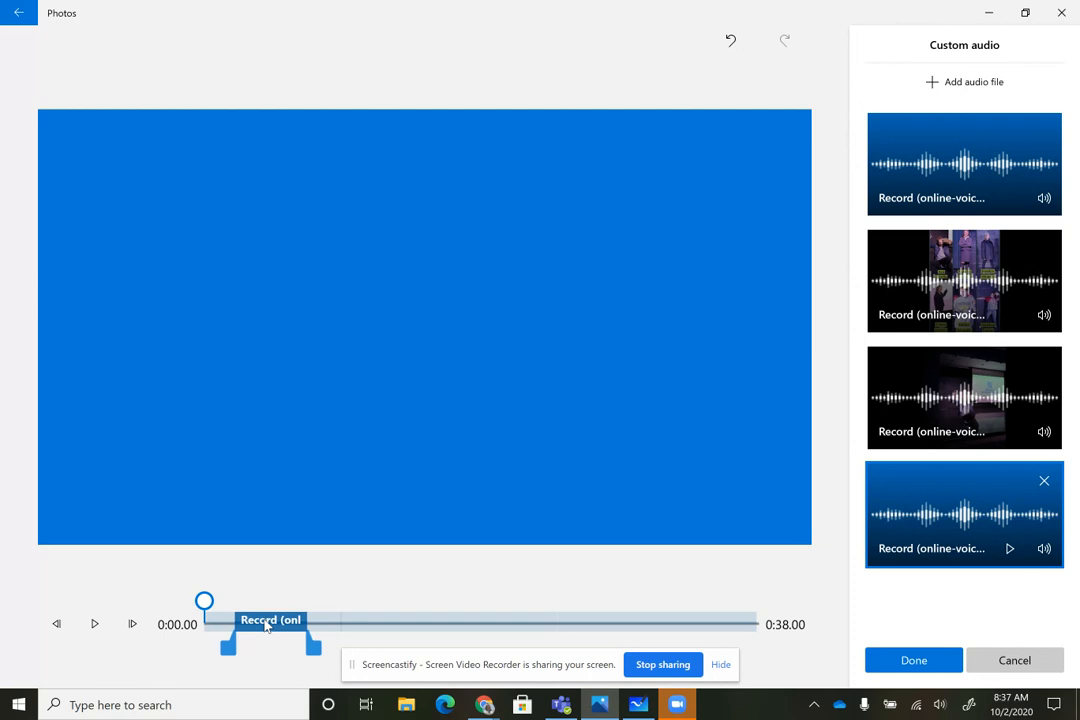
left_click_drag(204, 601, 288, 623)
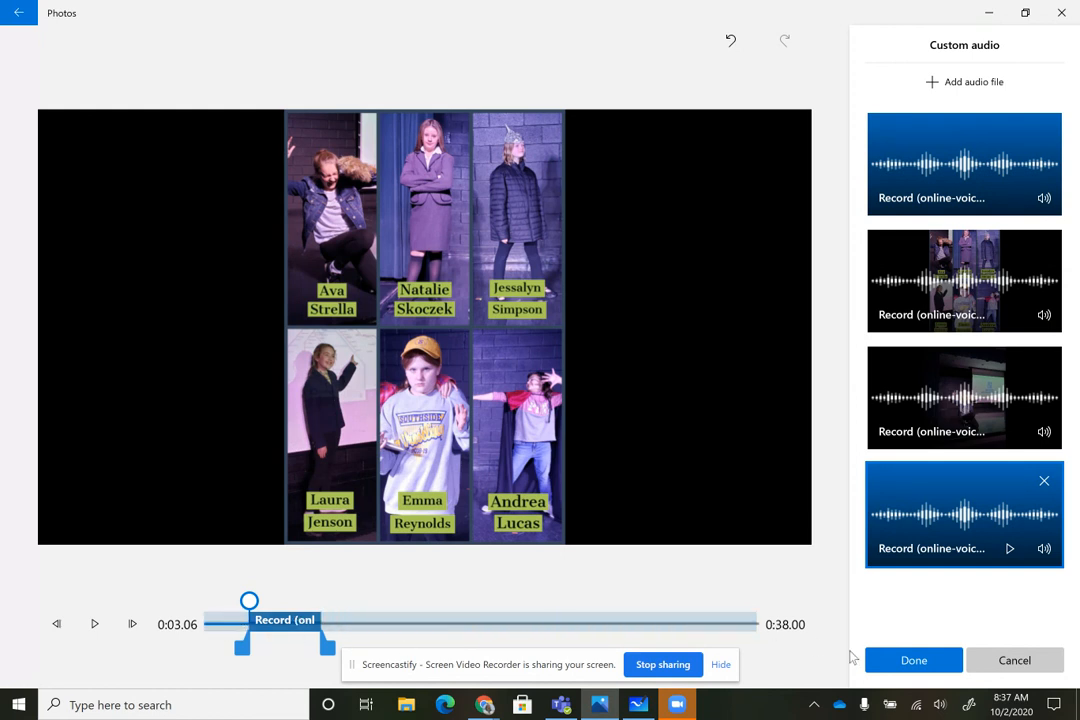
left_click(909, 664)
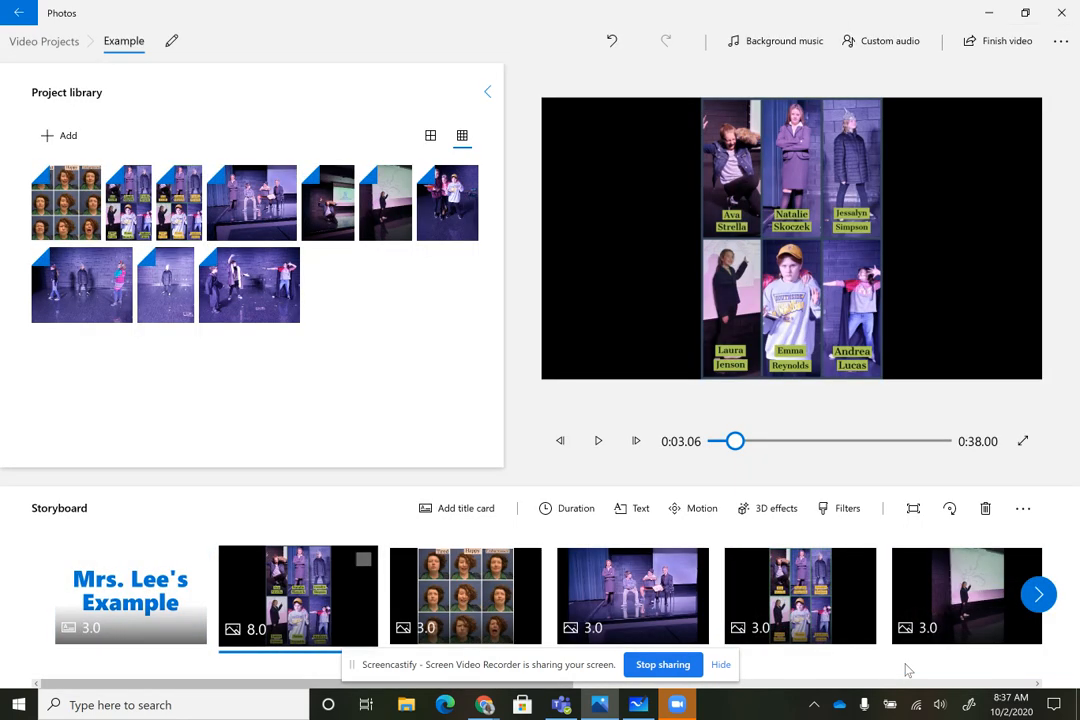
Export the finished video in High 1080p quality to the Desktop as "Foley Video"
left_click(993, 50)
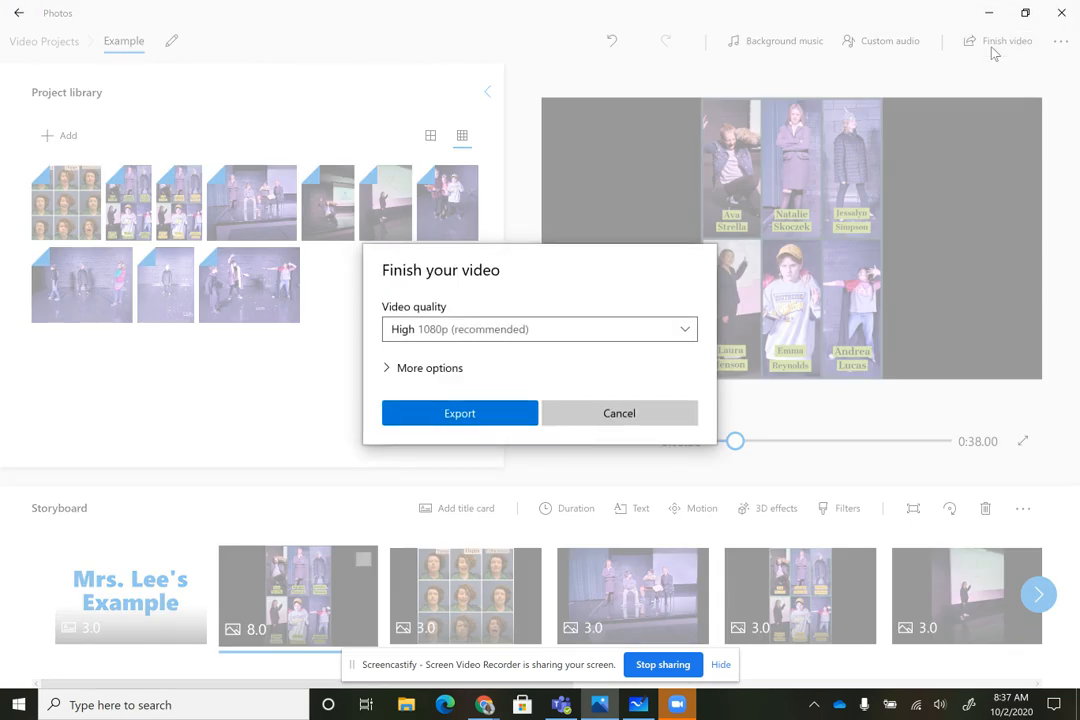
left_click(459, 414)
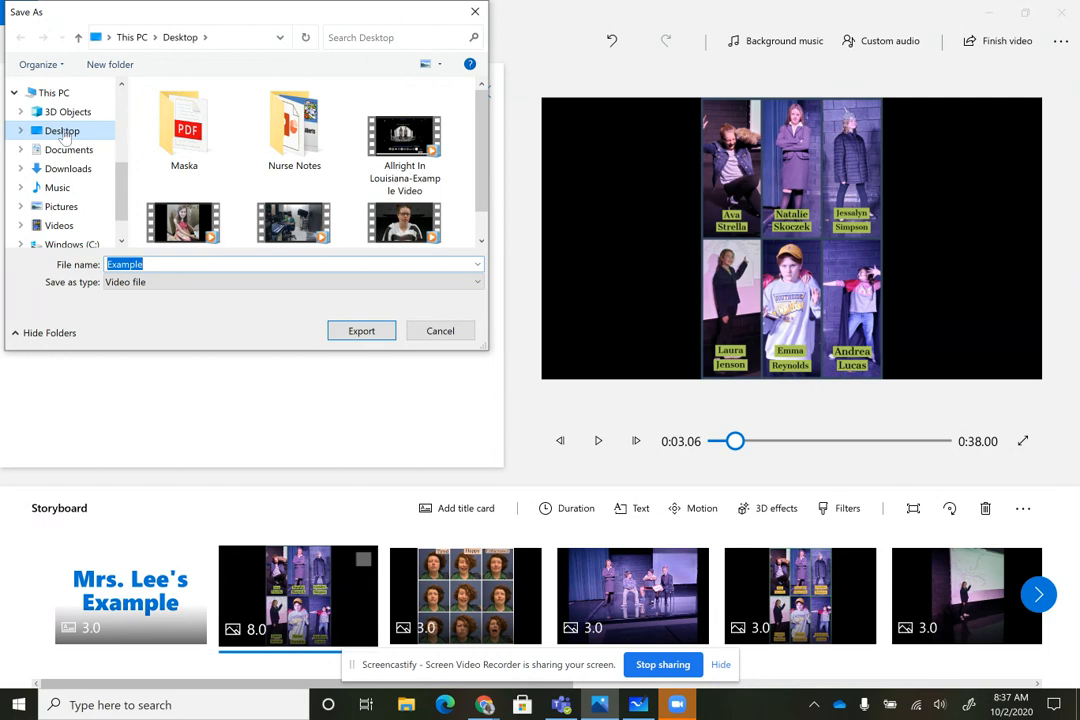
left_click(171, 264)
type("Foley Video")
left_click(362, 331)
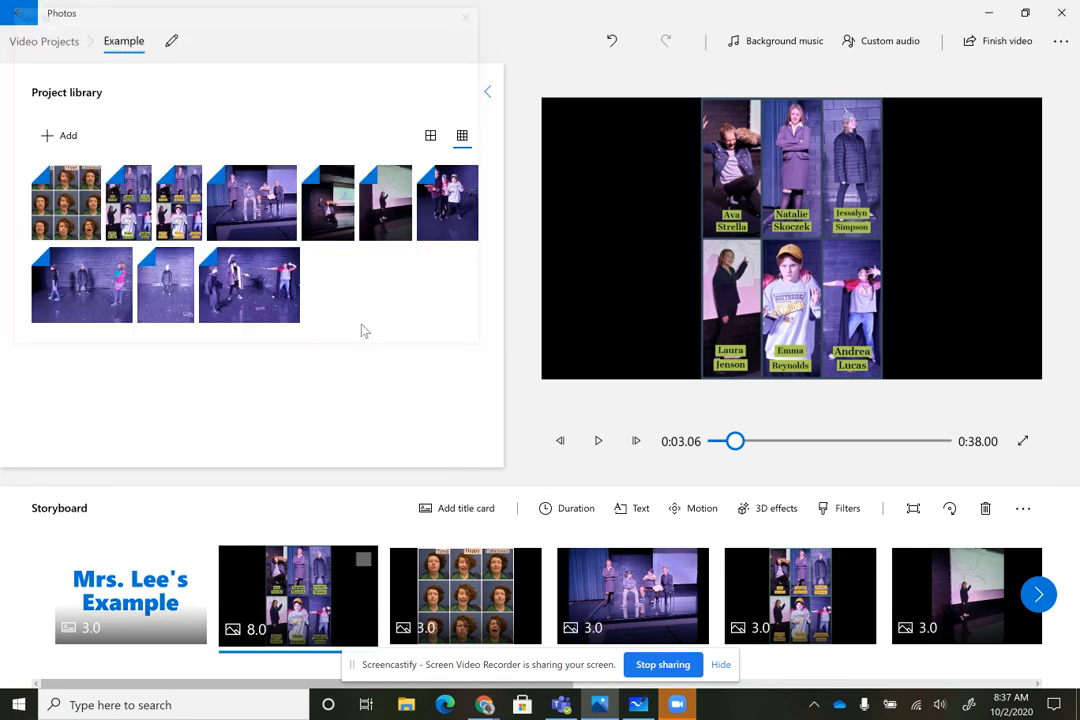